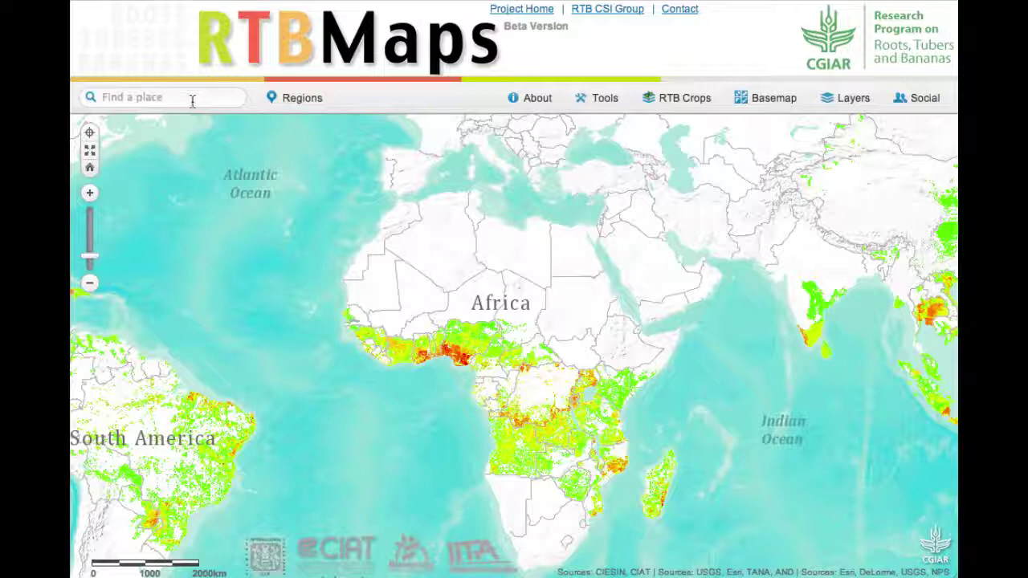
# Go to Addis Ababa, Ethiopia, and switch the basemap to Imagery with Labels
pyautogui.write('Addis Ababa')
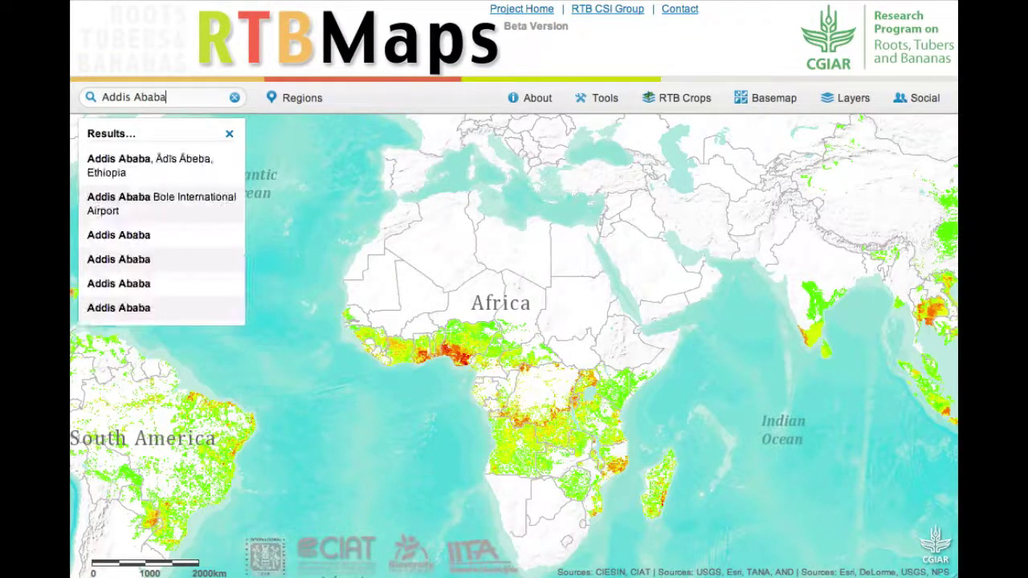
pyautogui.click(165, 168)
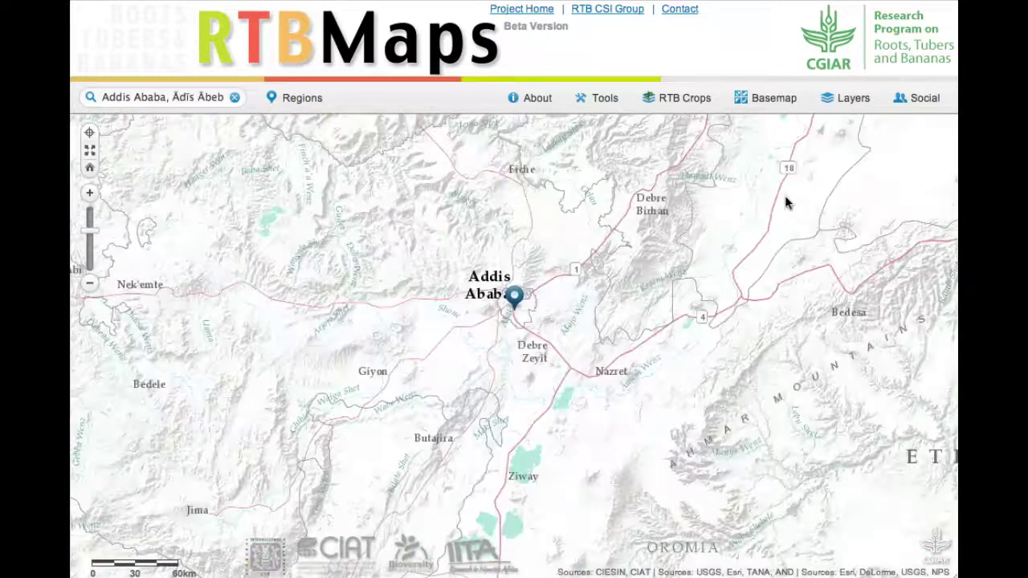
pyautogui.click(768, 100)
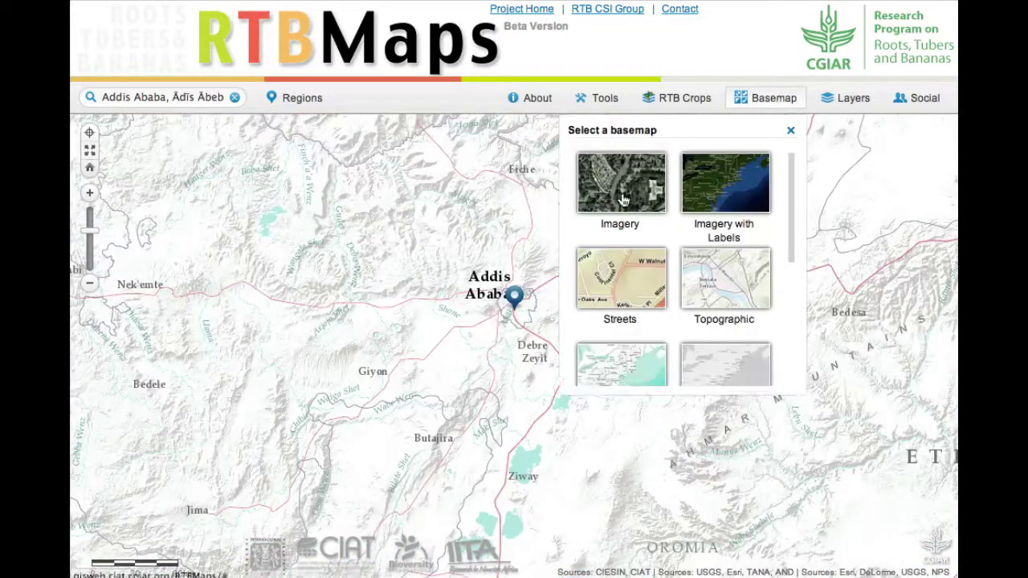
pyautogui.click(623, 200)
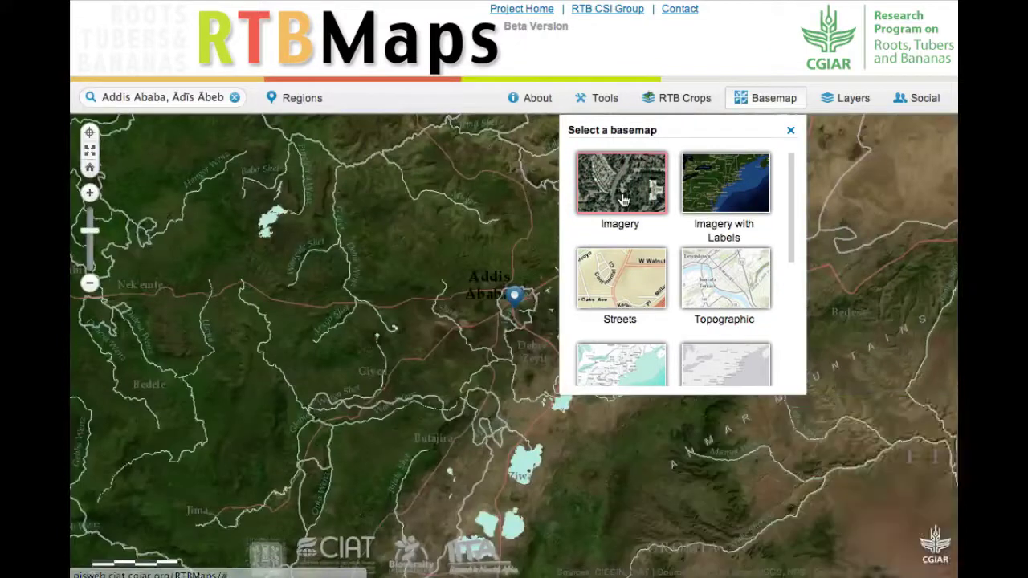
pyautogui.click(722, 196)
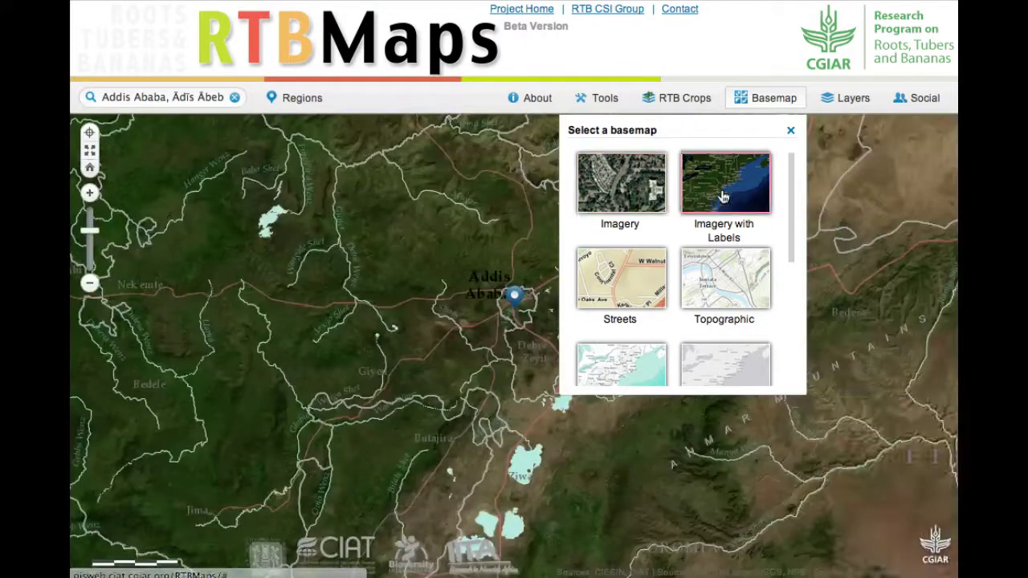
pyautogui.click(793, 130)
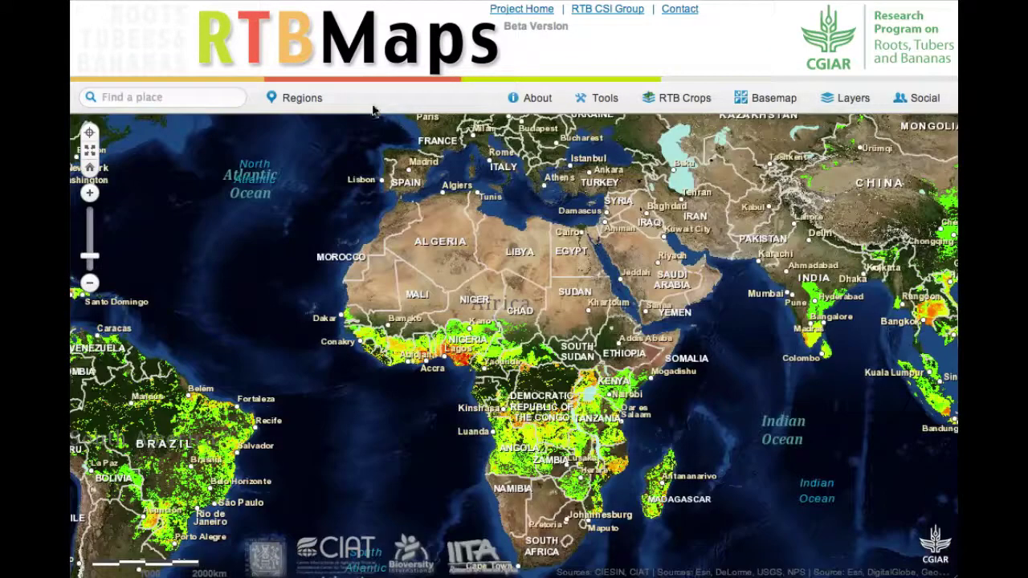
# Jump through the West Africa, East and Central Africa, and Andean Region bookmarks
pyautogui.click(271, 98)
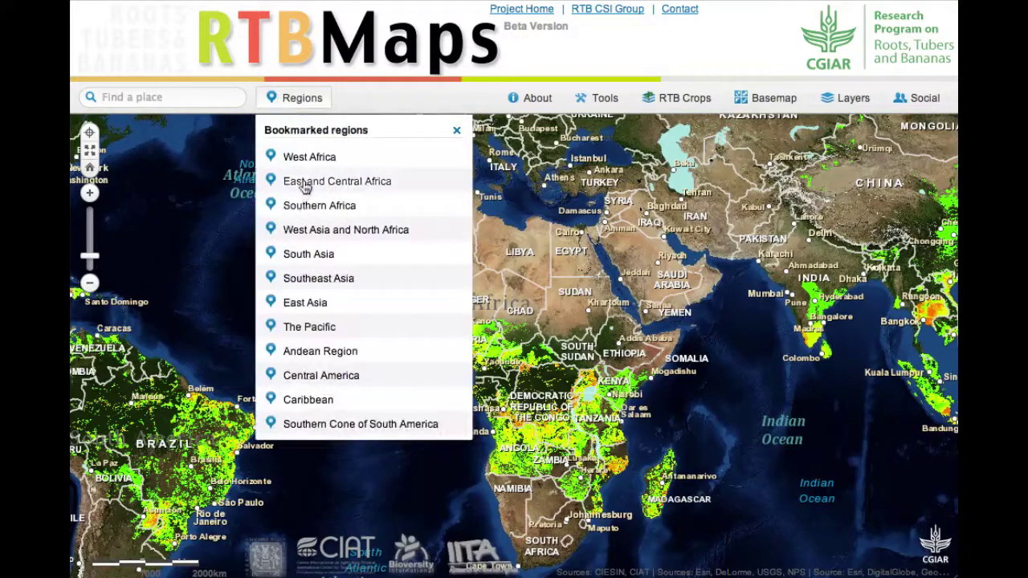
pyautogui.click(310, 159)
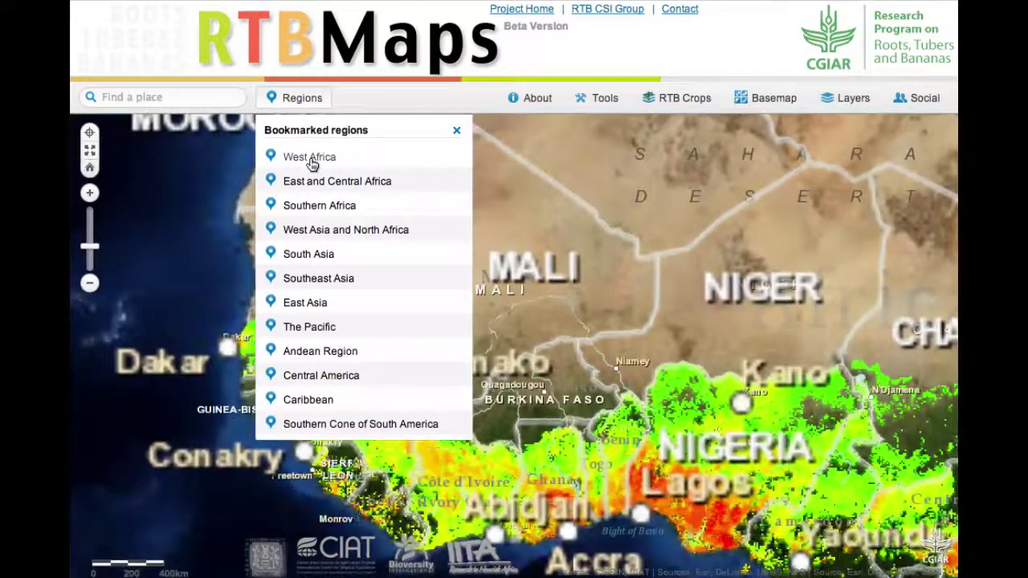
pyautogui.click(338, 185)
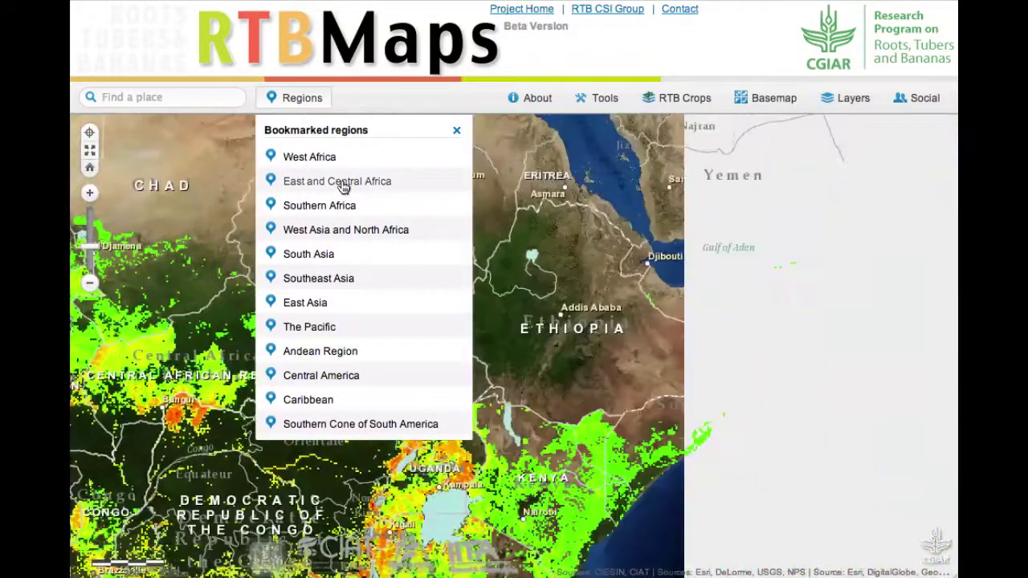
pyautogui.click(313, 354)
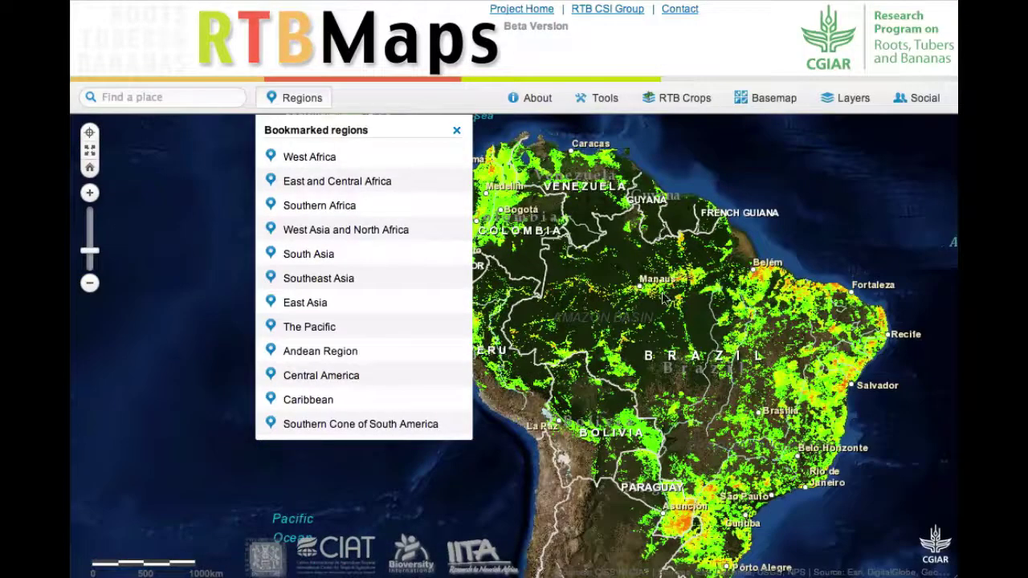
pyautogui.click(457, 130)
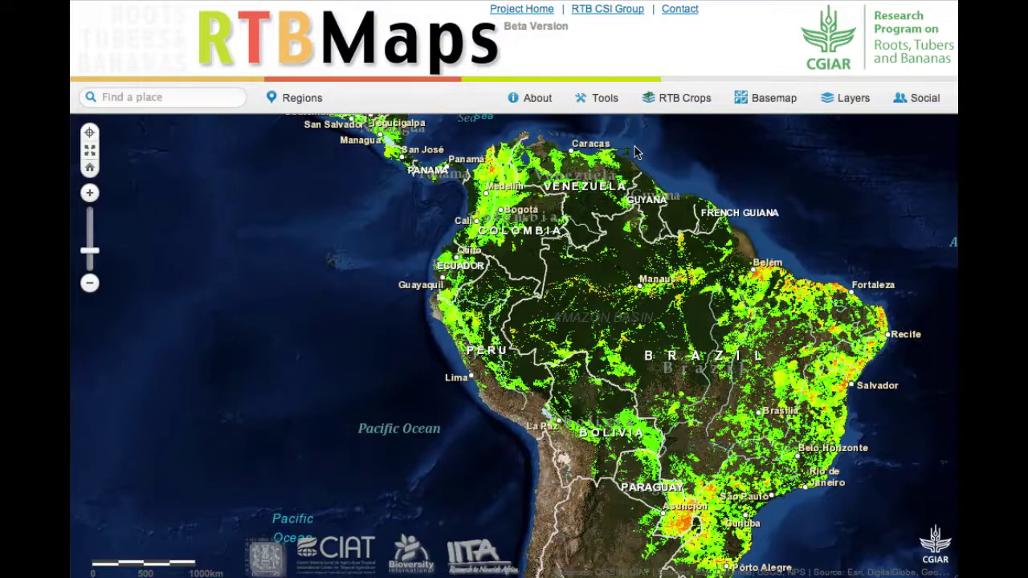
# Switch the basemap to Light Gray Canvas and return to the default world view
pyautogui.click(773, 98)
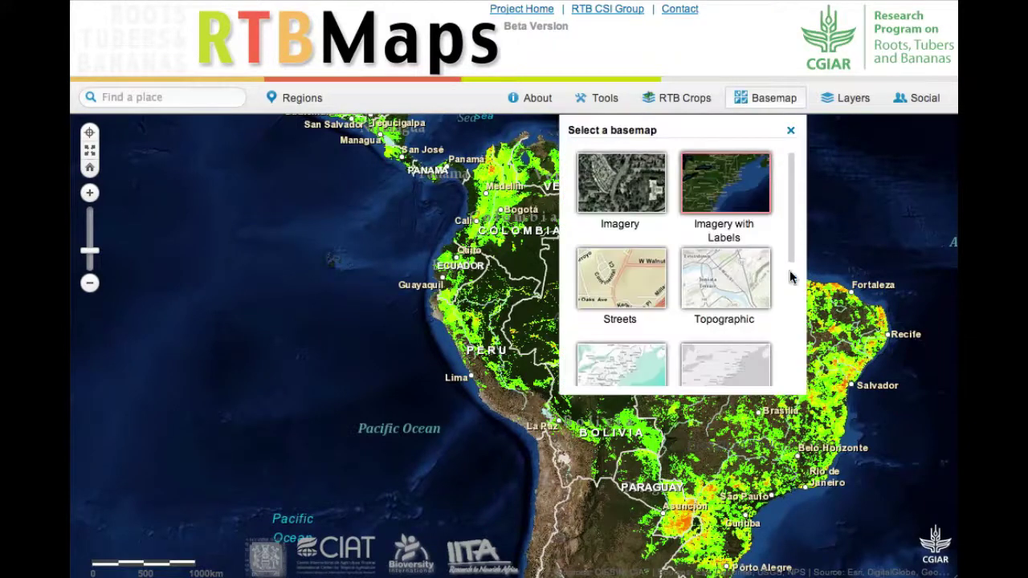
pyautogui.click(726, 363)
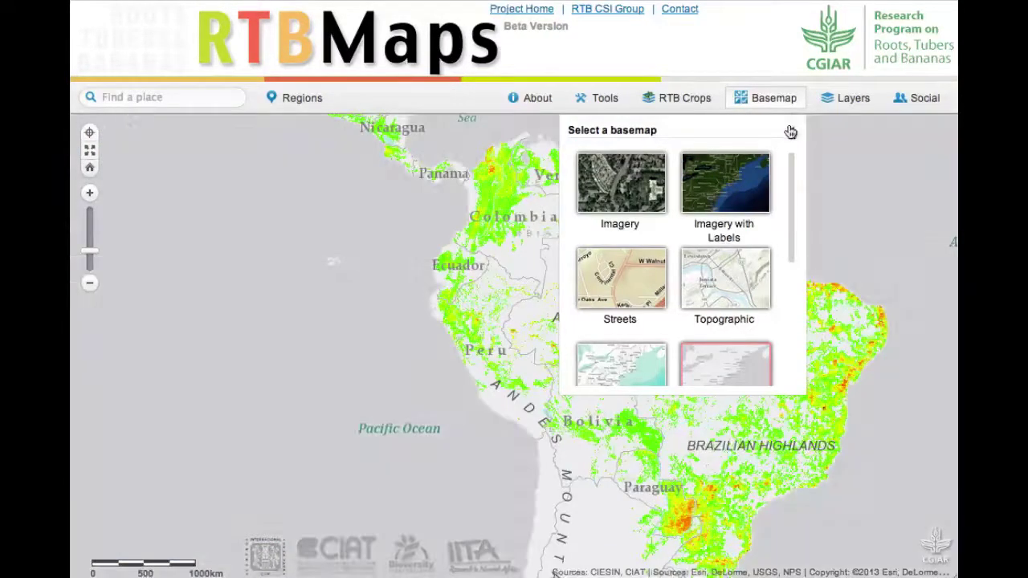
pyautogui.click(790, 130)
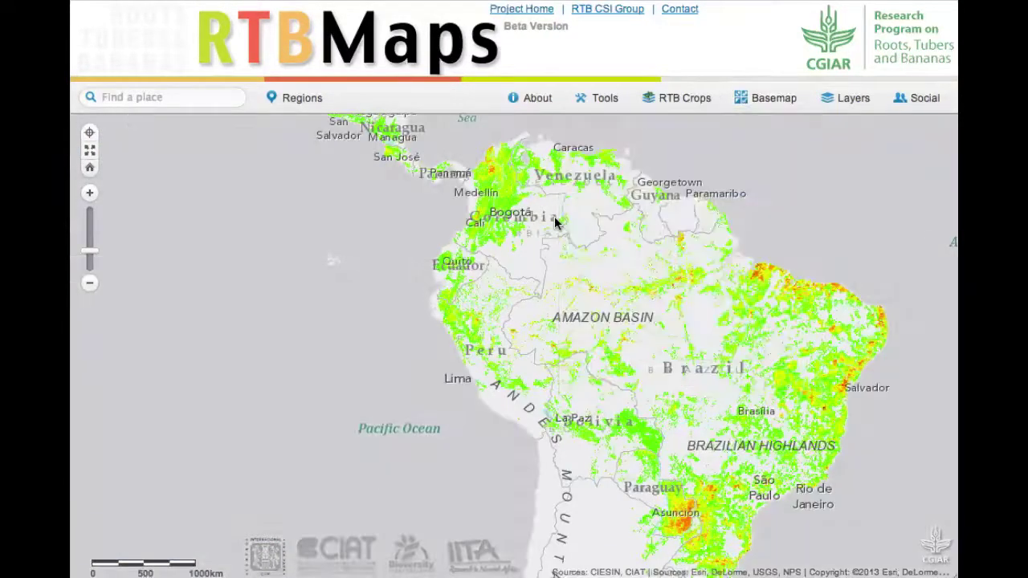
pyautogui.click(92, 171)
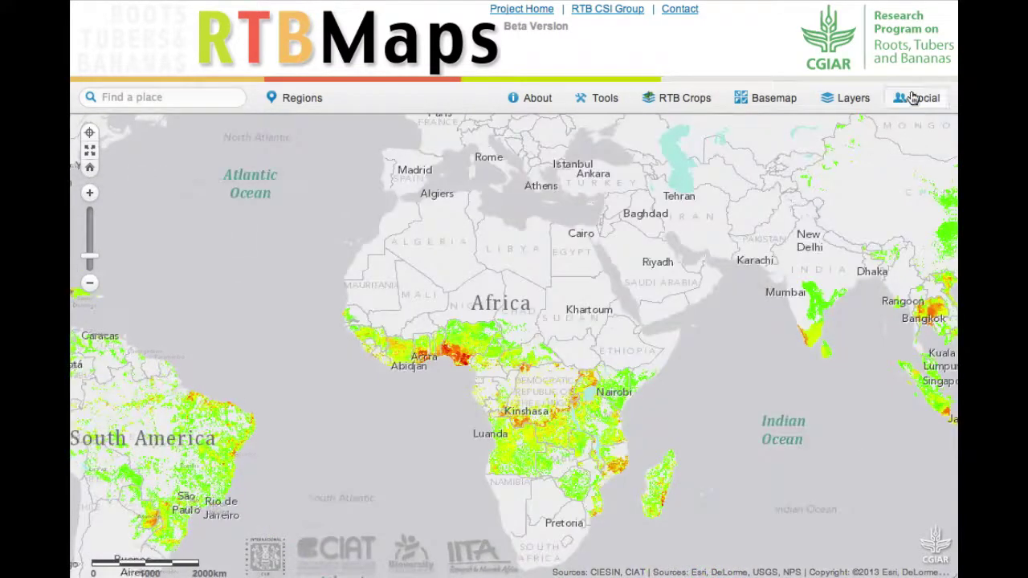
pyautogui.click(913, 98)
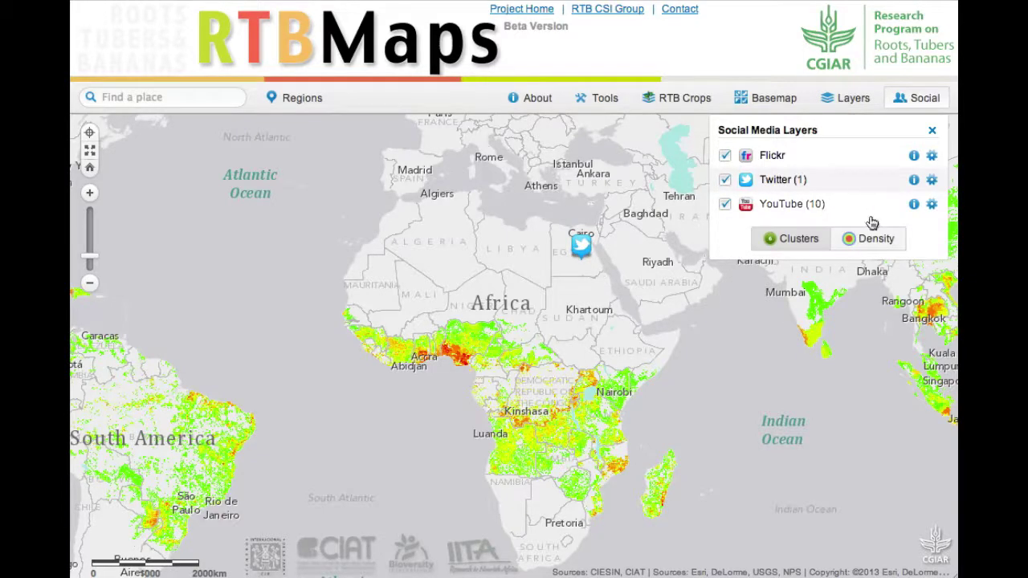
# Run a Twitter search for #food in the social media settings
pyautogui.click(932, 155)
pyautogui.click(514, 216)
pyautogui.click(503, 309)
pyautogui.click(671, 185)
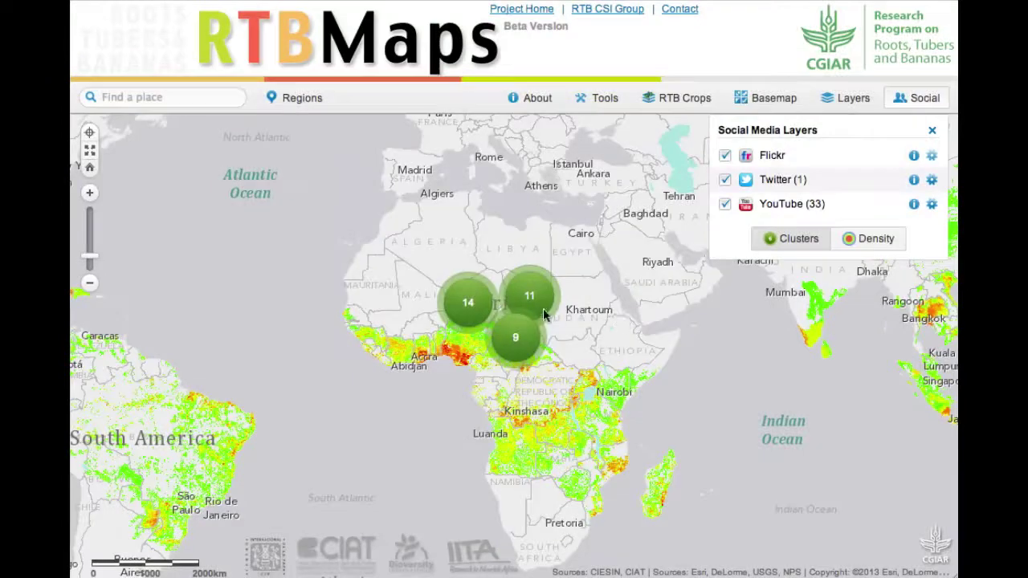
# Zoom into West and Central Africa, play a YouTube post's video, then zoom out
pyautogui.moveTo(377, 221); pyautogui.dragTo(589, 390)
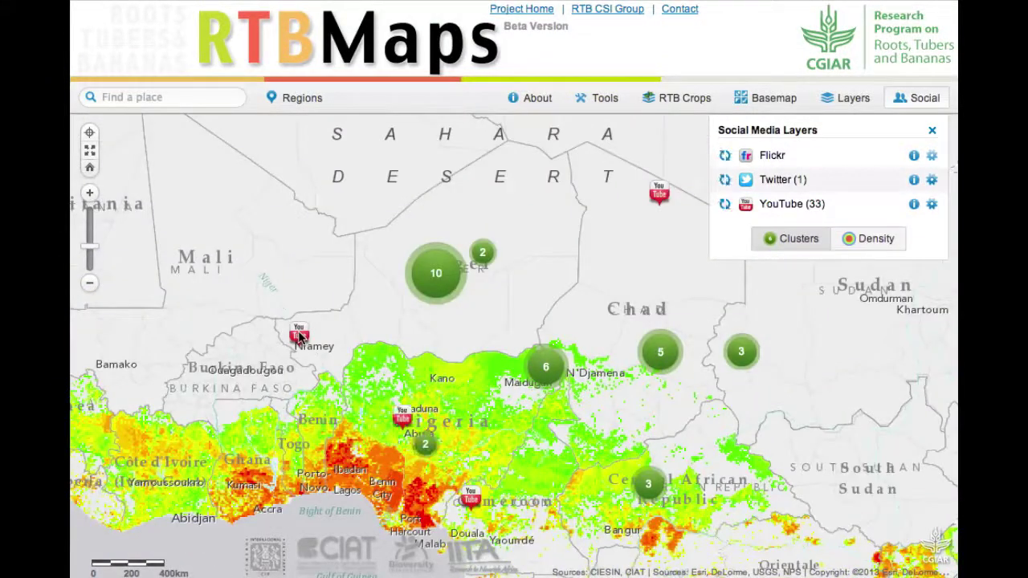
pyautogui.click(299, 335)
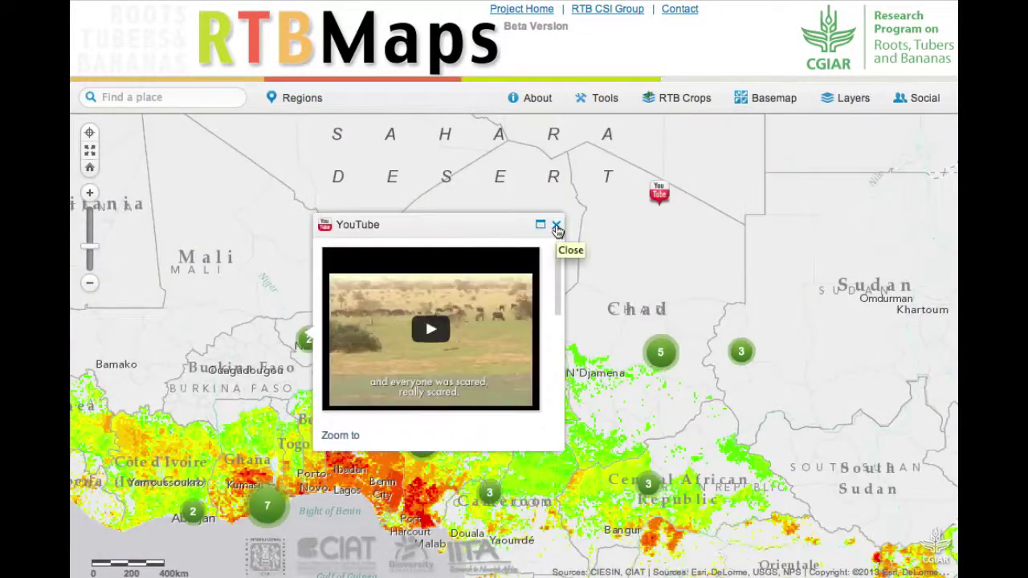
pyautogui.click(432, 330)
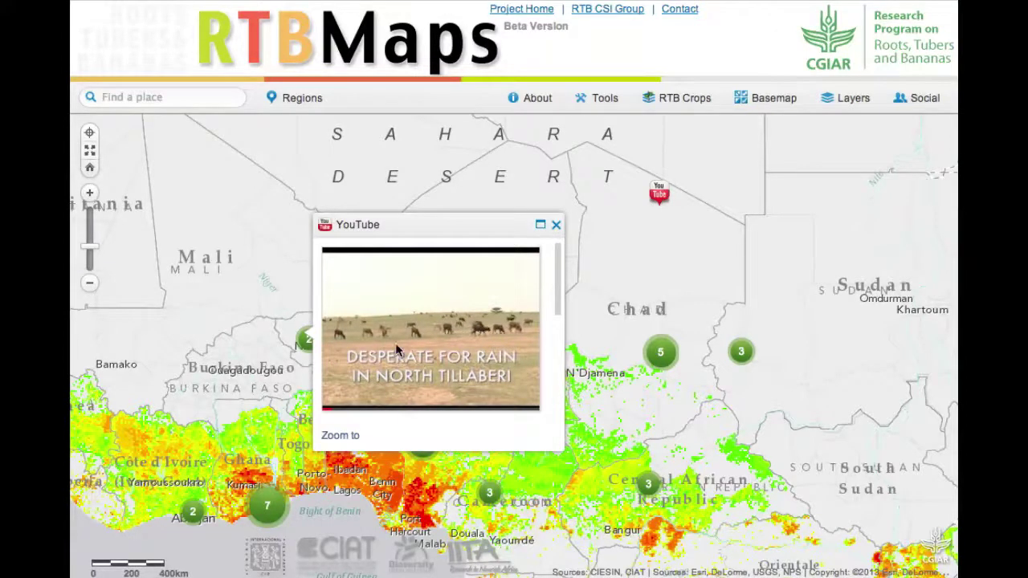
pyautogui.click(482, 467)
pyautogui.click(89, 288)
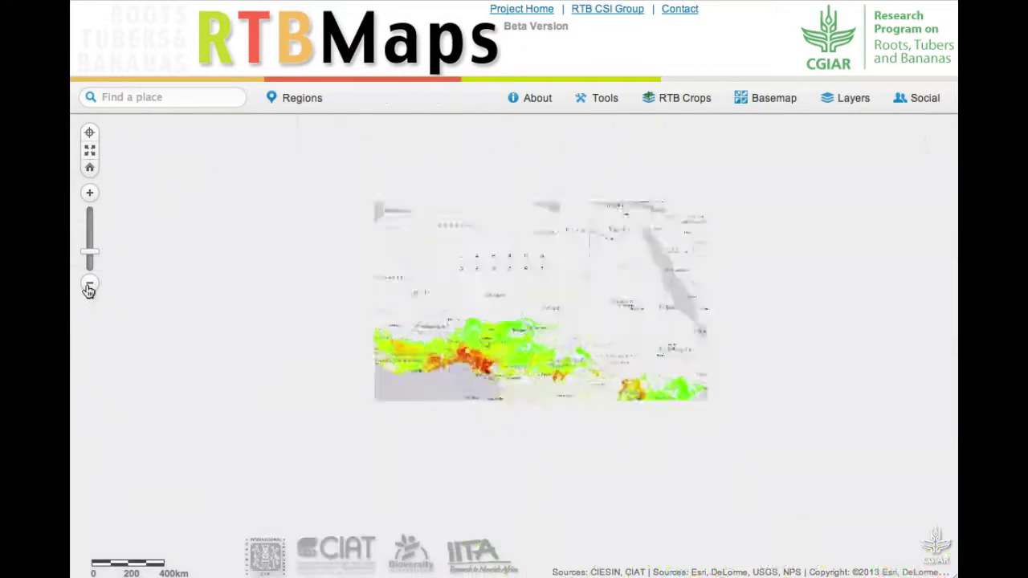
pyautogui.click(88, 288)
# Hide the YouTube, Twitter and Flickr social media layers
pyautogui.click(681, 102)
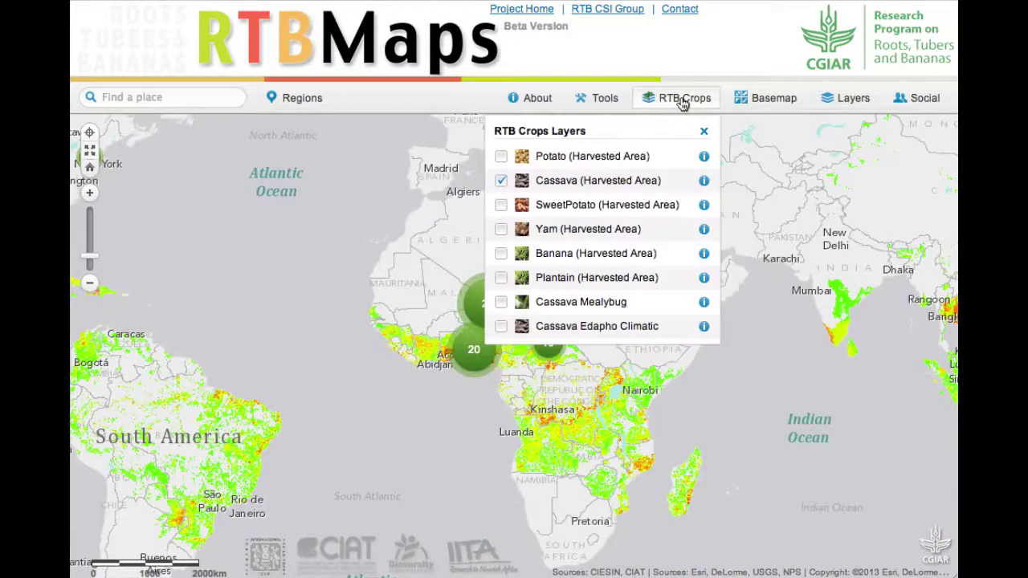
pyautogui.click(924, 97)
pyautogui.click(725, 204)
pyautogui.click(725, 180)
pyautogui.click(725, 156)
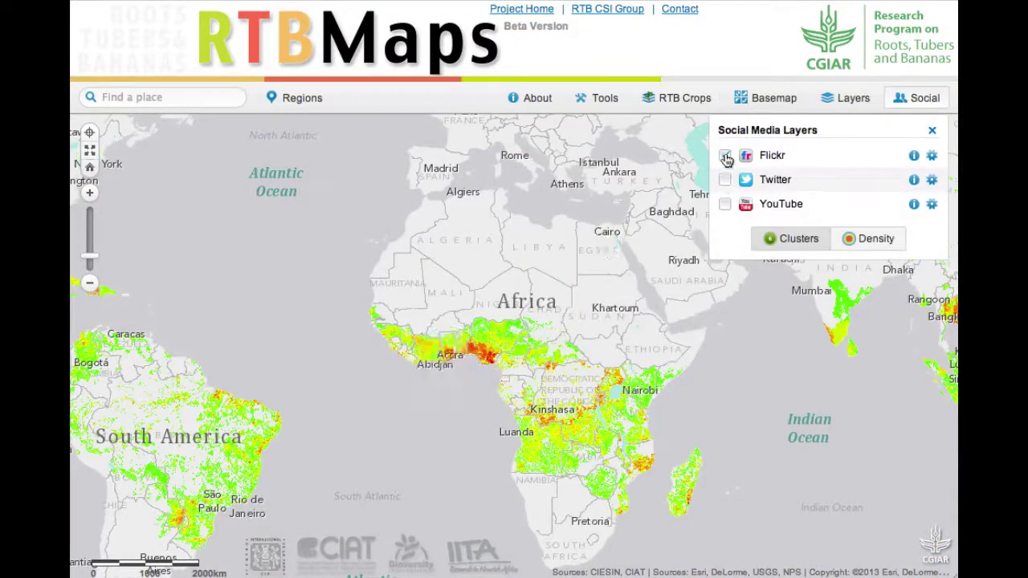
pyautogui.click(932, 130)
# Switch the basemap to Terrain with Labels
pyautogui.click(765, 103)
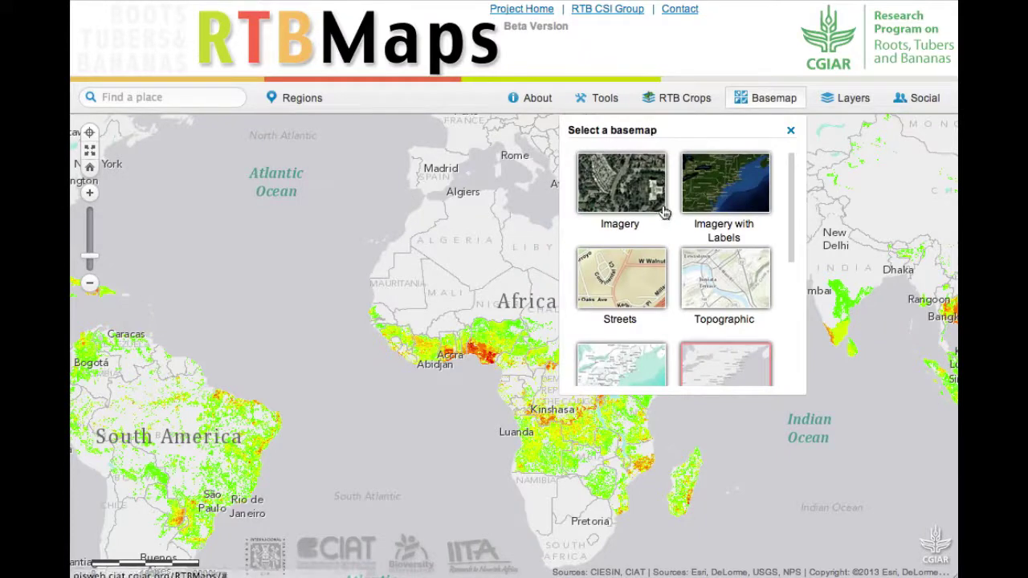
pyautogui.scroll(-3, 683, 241)
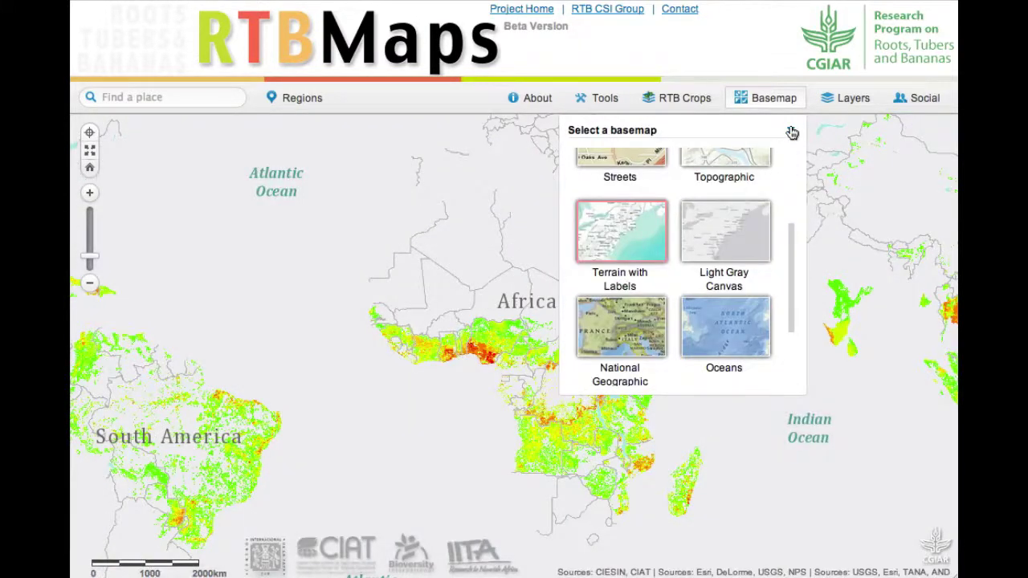
pyautogui.click(792, 133)
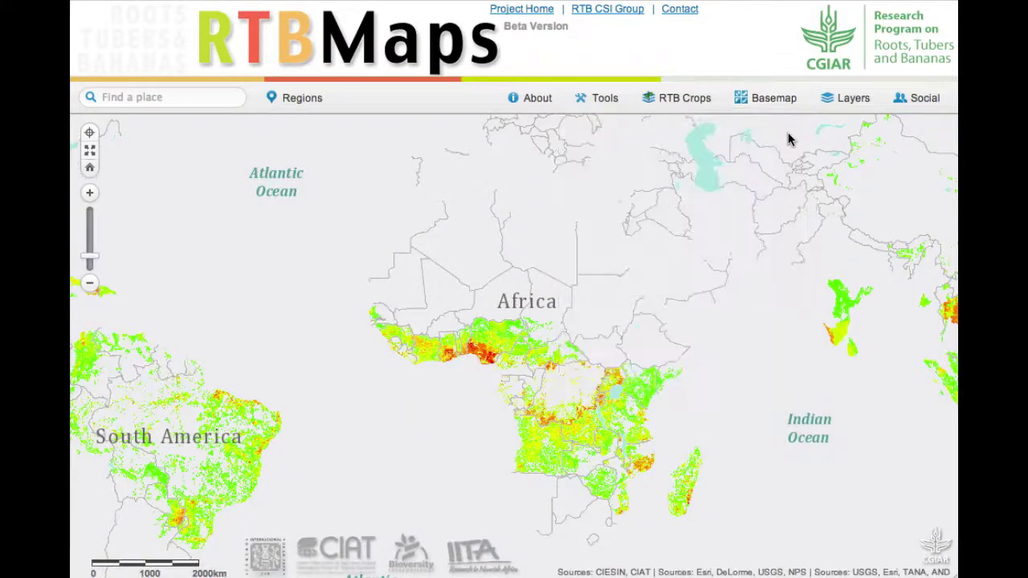
pyautogui.click(680, 101)
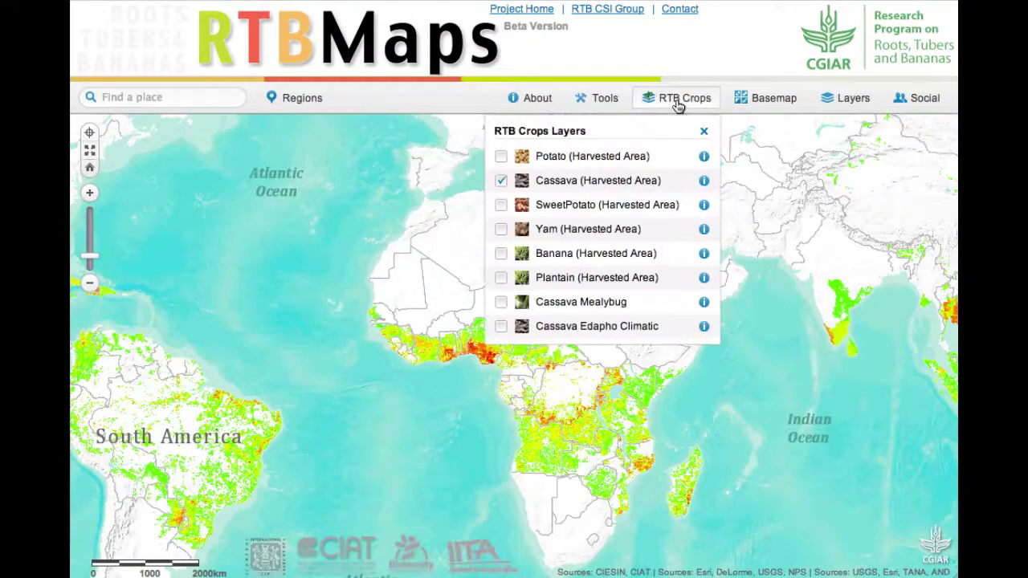
# Replace Cassava with Potato harvested area and zoom to North America through East Asia
pyautogui.click(542, 178)
pyautogui.click(553, 161)
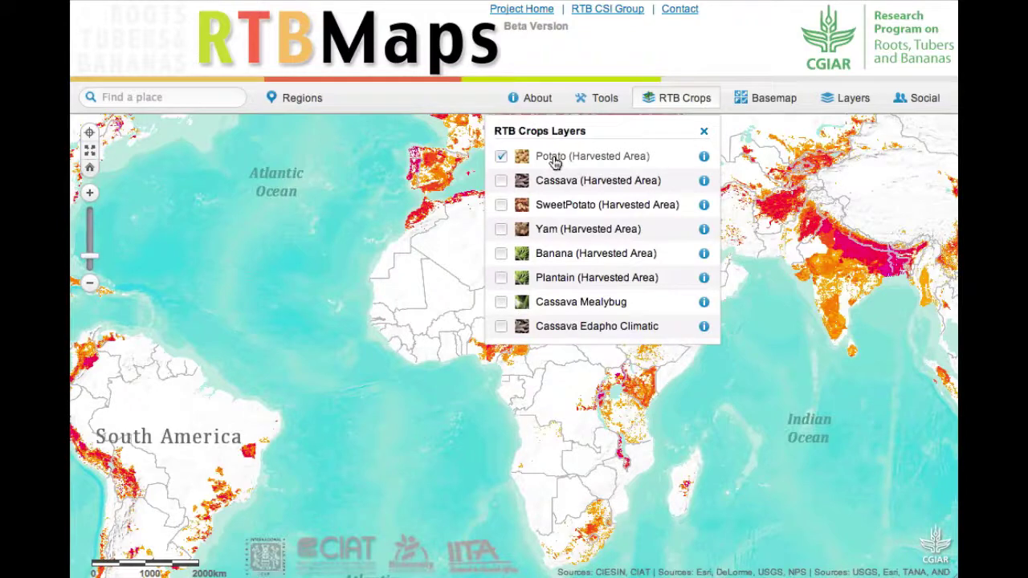
pyautogui.click(705, 132)
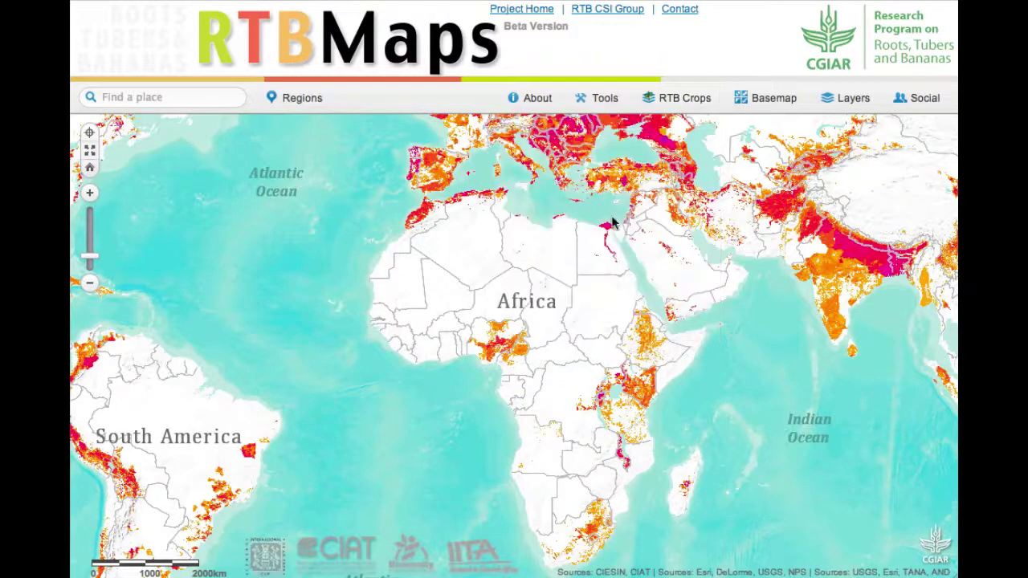
pyautogui.click(90, 283)
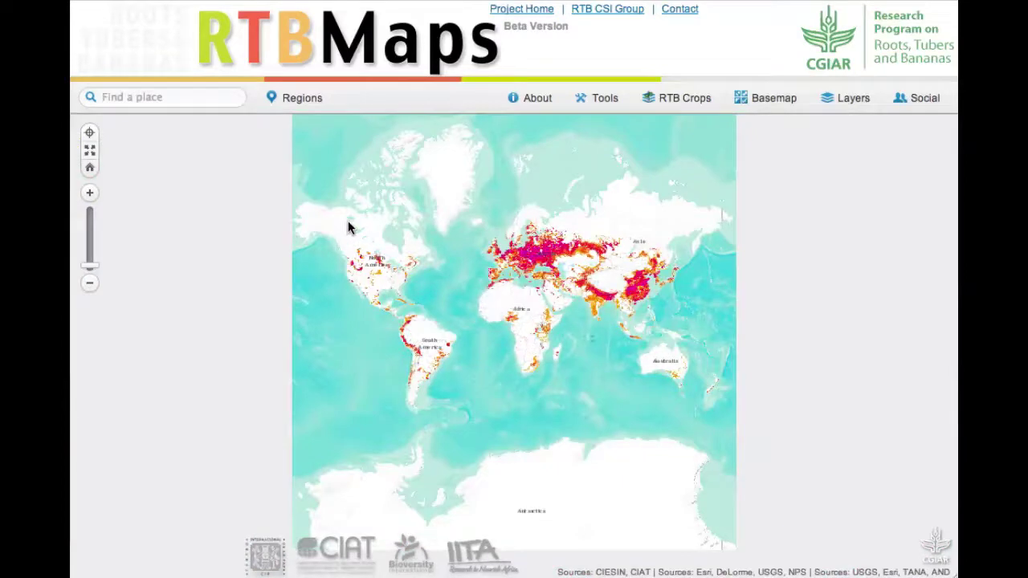
pyautogui.moveTo(348, 221); pyautogui.dragTo(696, 412)
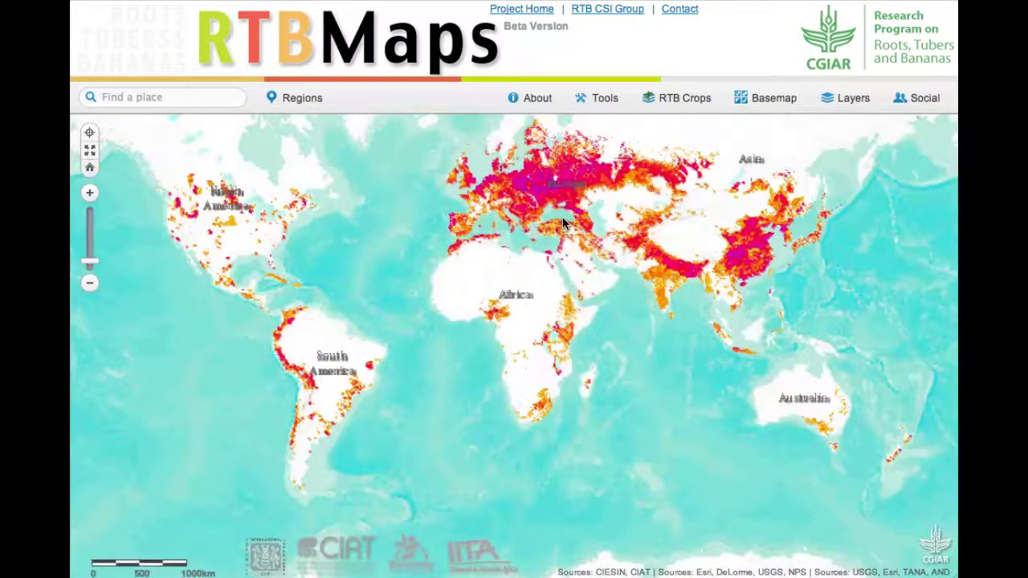
pyautogui.moveTo(436, 225); pyautogui.dragTo(456, 252)
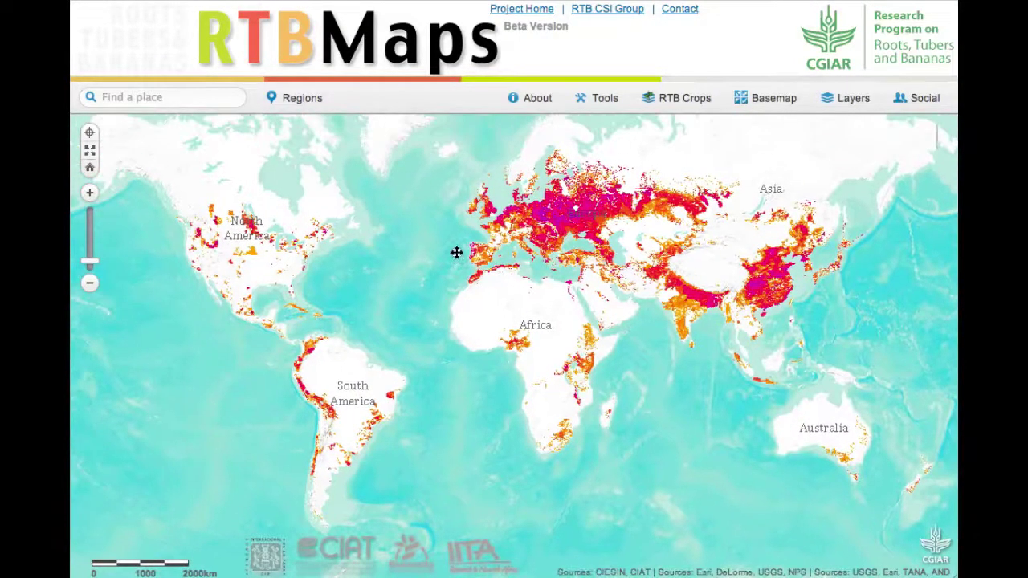
# Switch to Cassava, then Yam harvested area, and zoom in on Africa
pyautogui.click(669, 100)
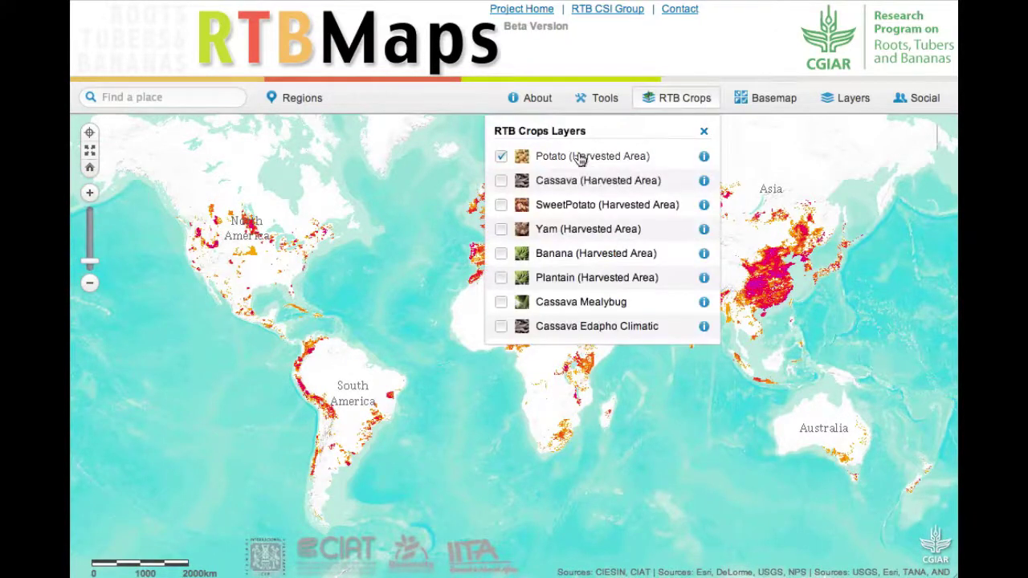
pyautogui.click(502, 181)
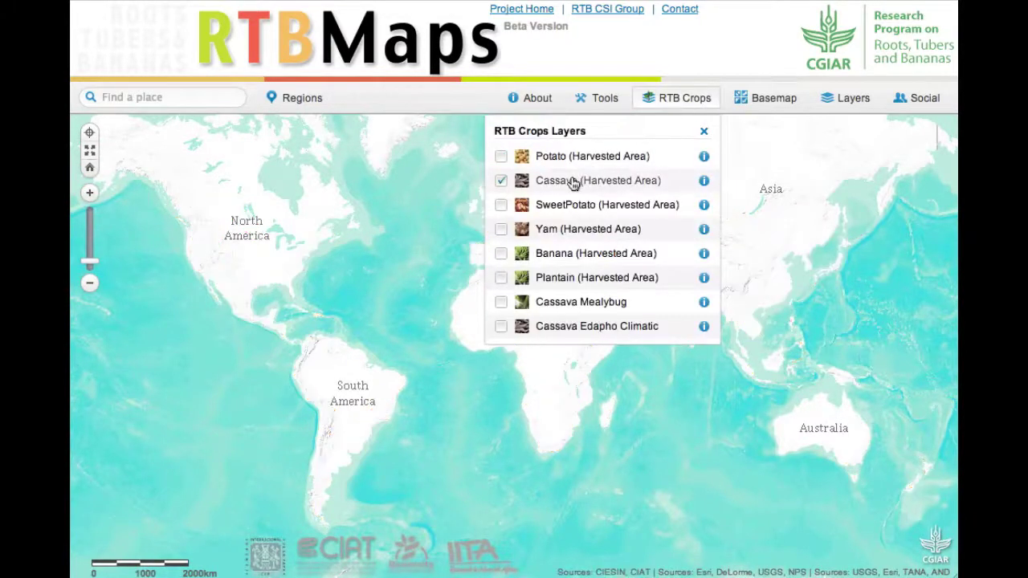
pyautogui.click(703, 130)
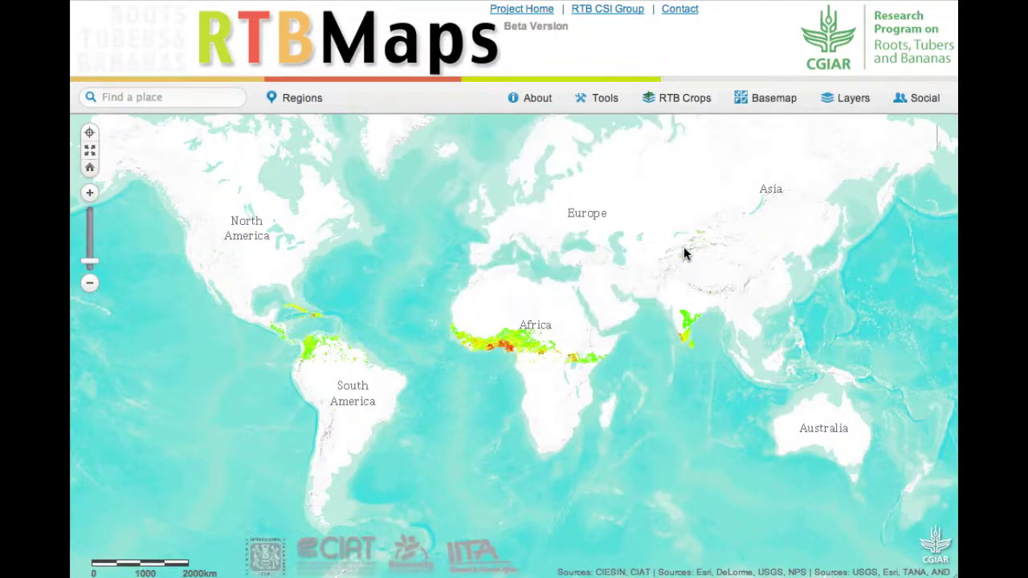
pyautogui.click(670, 100)
pyautogui.click(560, 231)
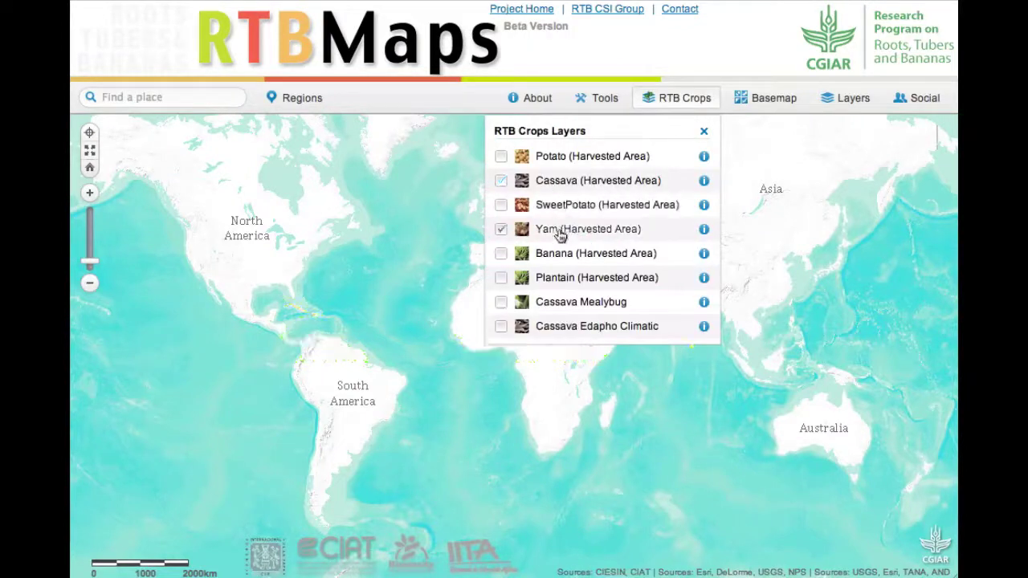
pyautogui.click(706, 132)
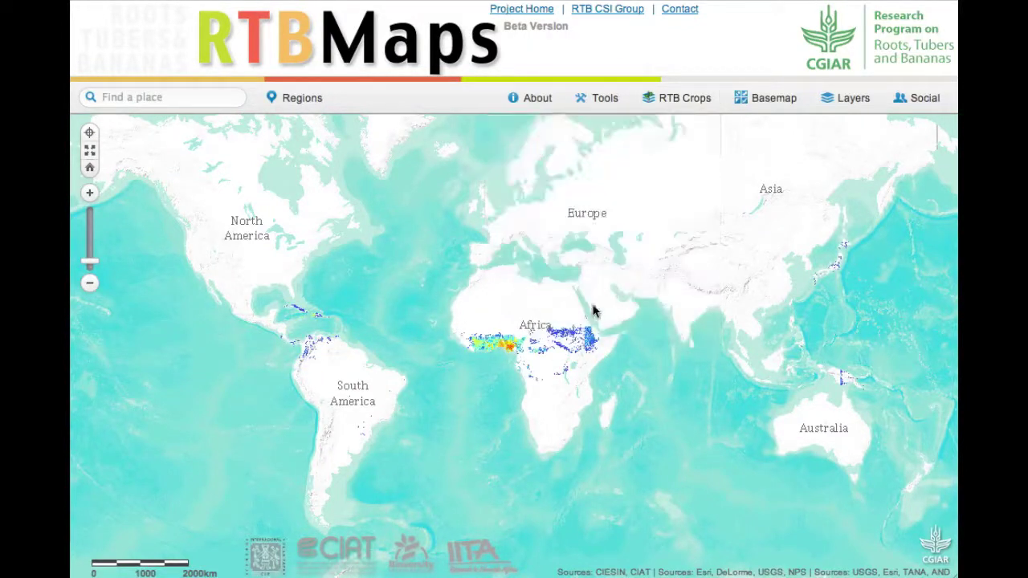
pyautogui.moveTo(257, 231); pyautogui.dragTo(798, 417)
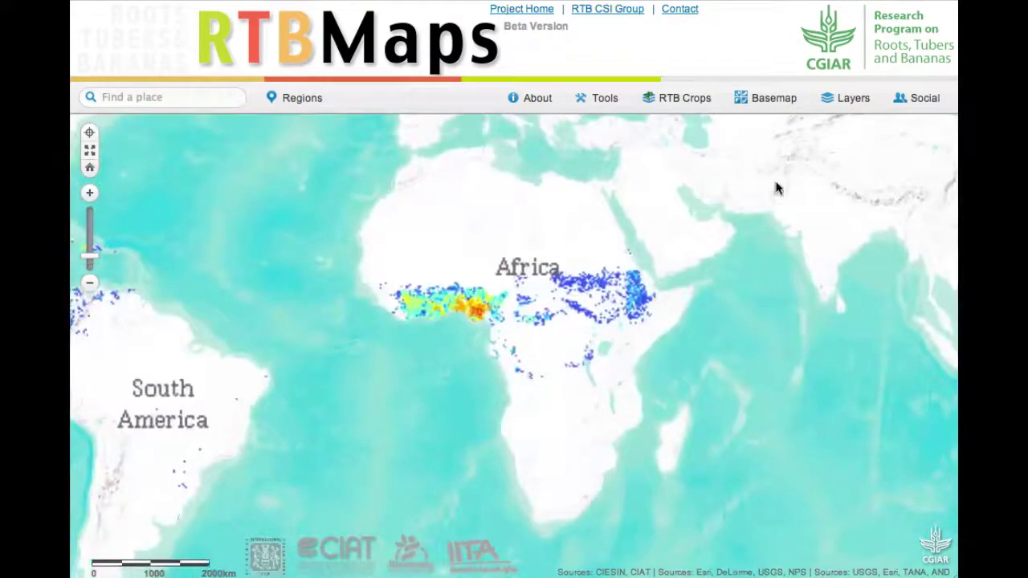
pyautogui.click(673, 99)
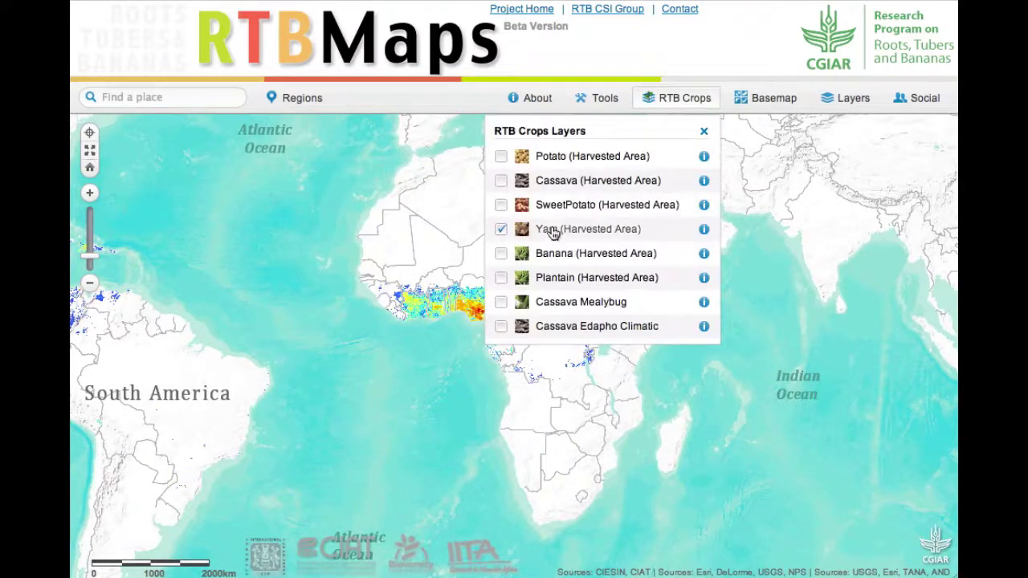
# Show Banana harvested area and pan from South America toward India and Southeast Asia
pyautogui.click(553, 253)
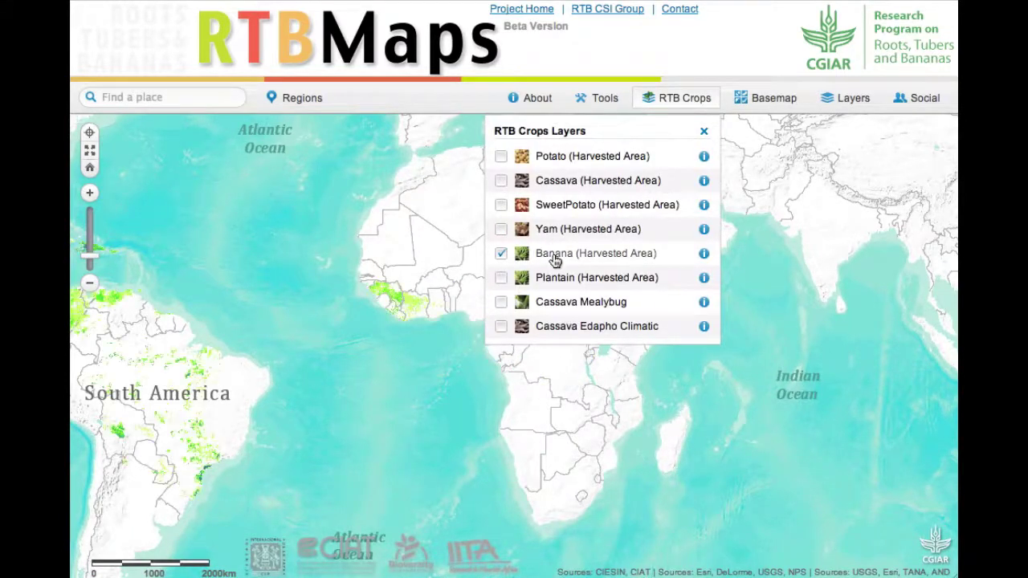
pyautogui.click(705, 134)
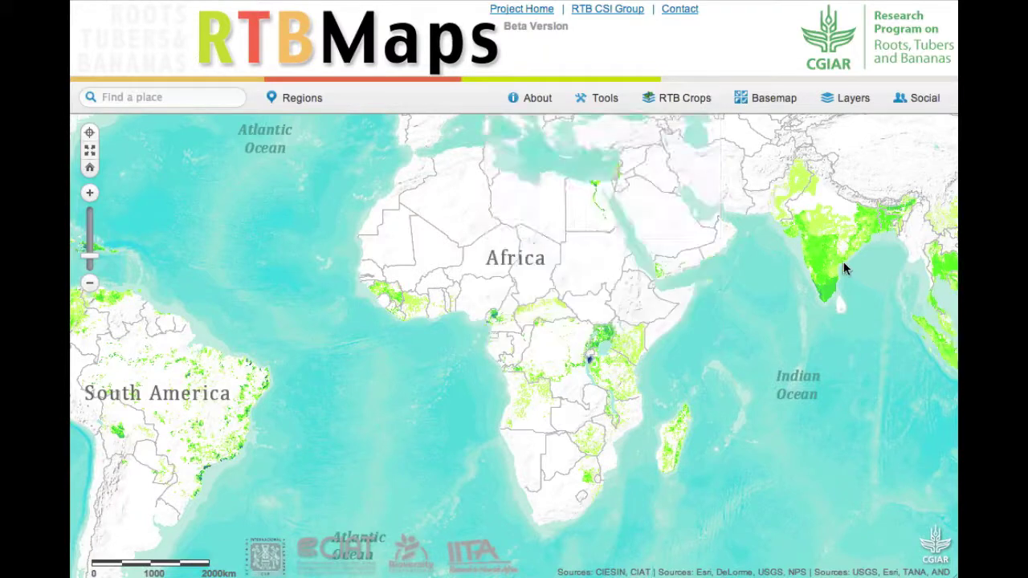
pyautogui.moveTo(500, 331); pyautogui.dragTo(613, 330)
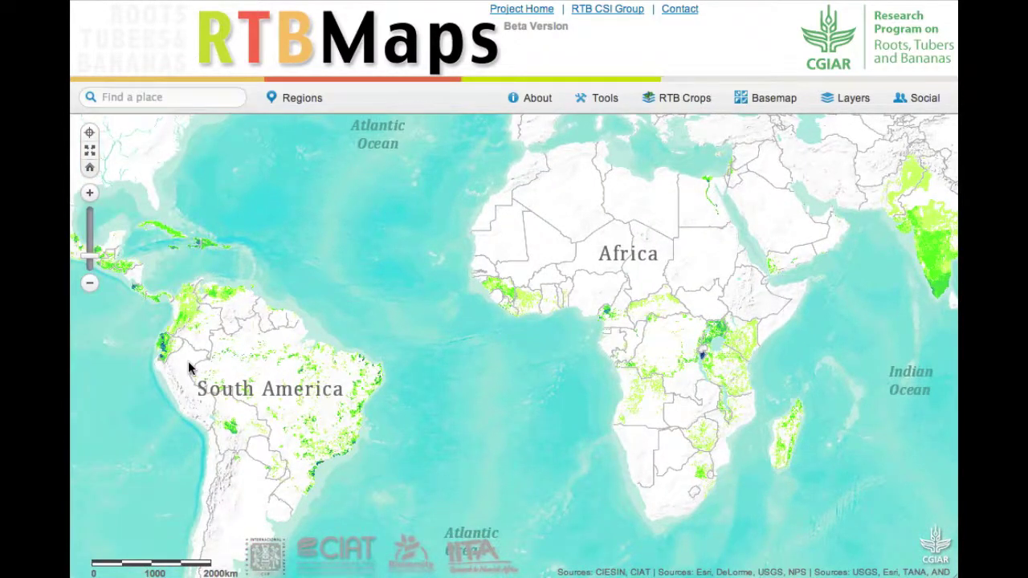
pyautogui.moveTo(695, 333); pyautogui.dragTo(514, 351)
pyautogui.moveTo(707, 321); pyautogui.dragTo(680, 295)
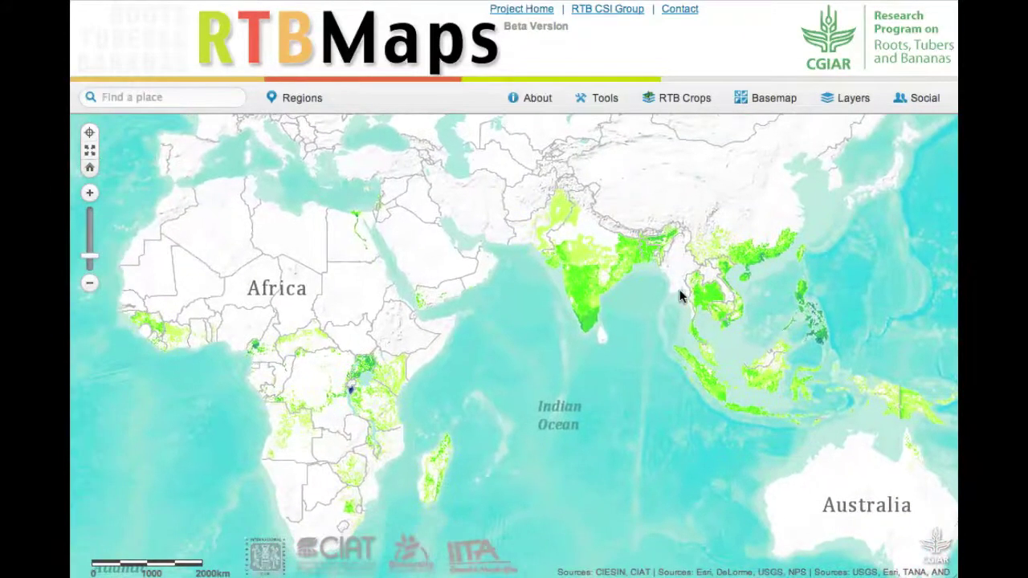
# Show Cassava Mealybug, read its description, raise its transparency, and add Cassava harvested area
pyautogui.click(677, 104)
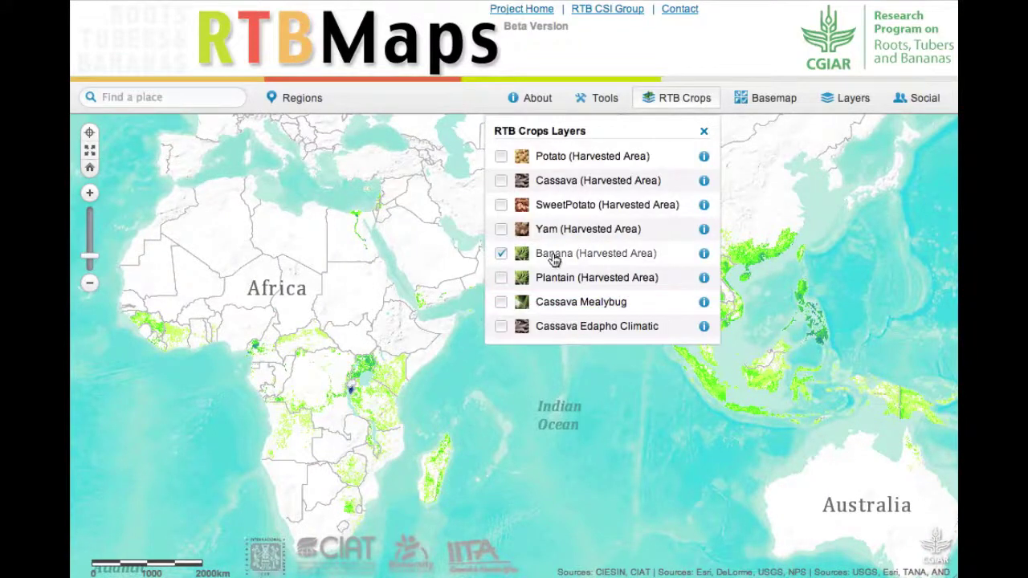
pyautogui.click(557, 303)
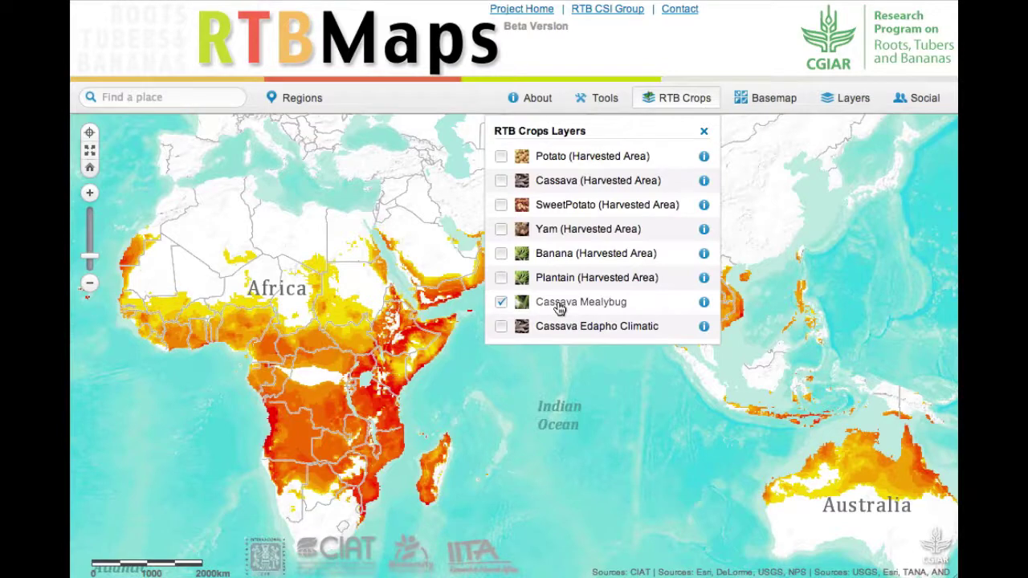
pyautogui.click(704, 302)
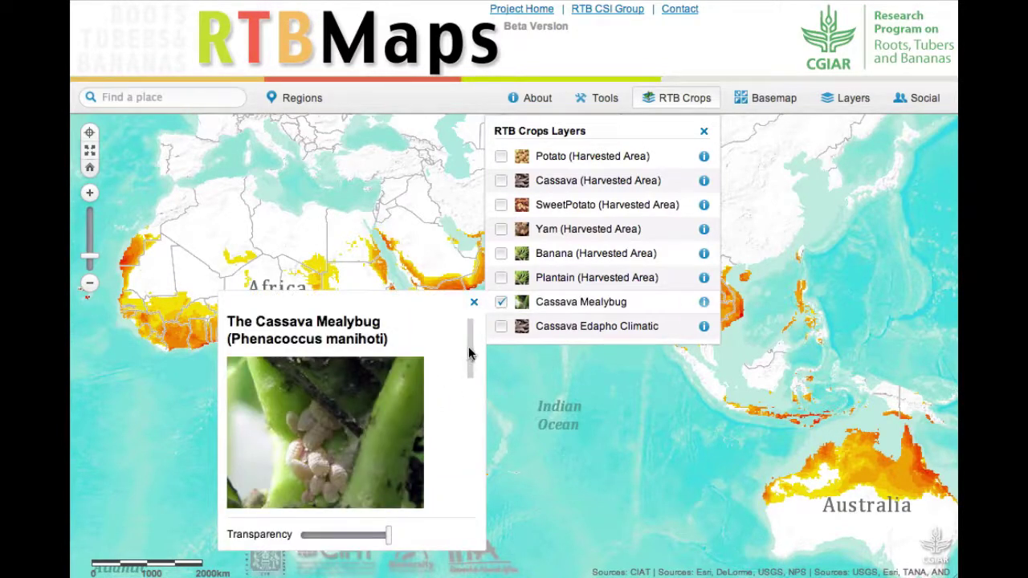
pyautogui.moveTo(470, 353); pyautogui.dragTo(471, 452)
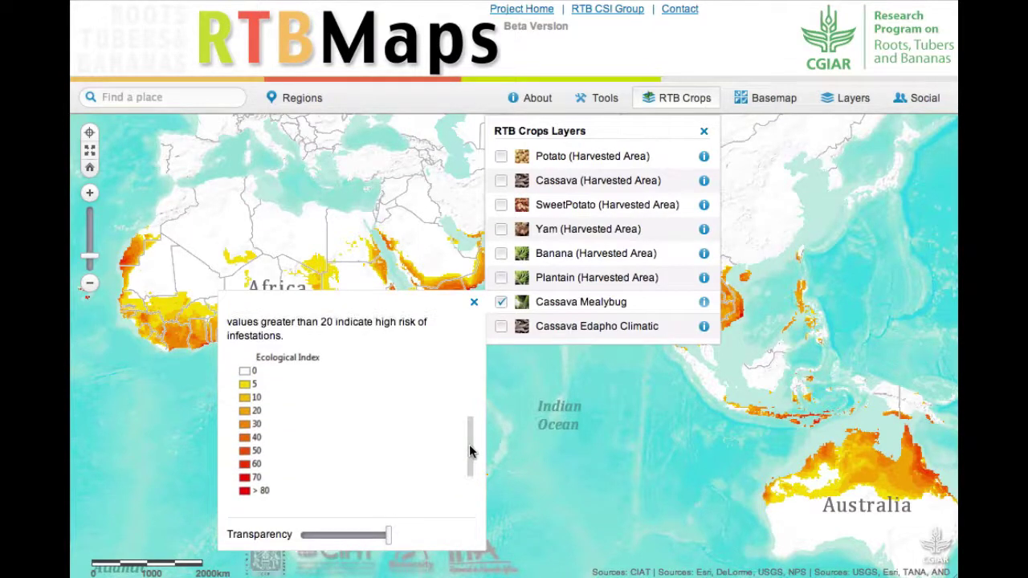
pyautogui.moveTo(387, 535); pyautogui.dragTo(351, 535)
pyautogui.click(564, 183)
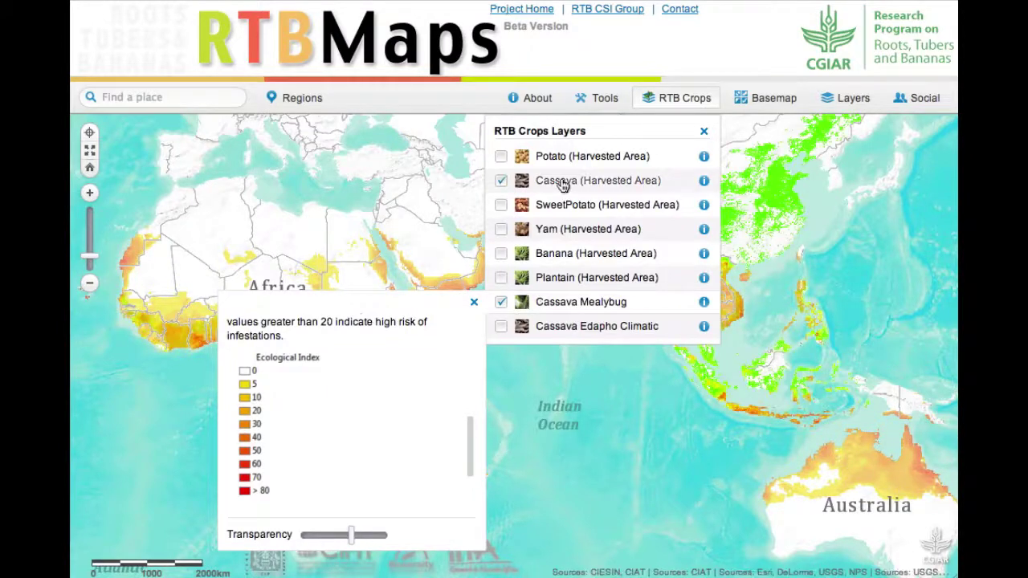
pyautogui.click(705, 133)
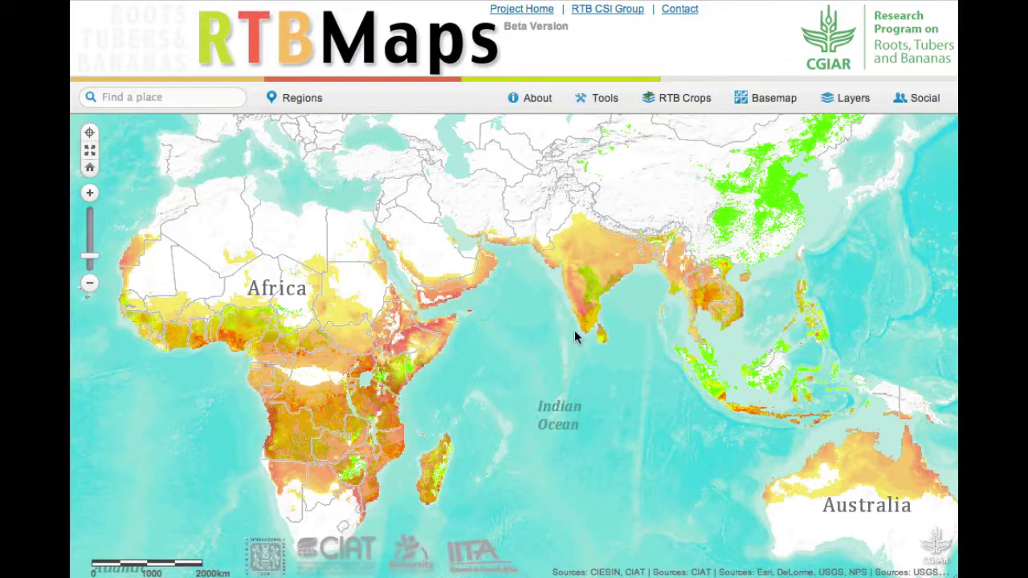
# Turn off the Cassava and Cassava Mealybug layers and show Total Population
pyautogui.click(651, 99)
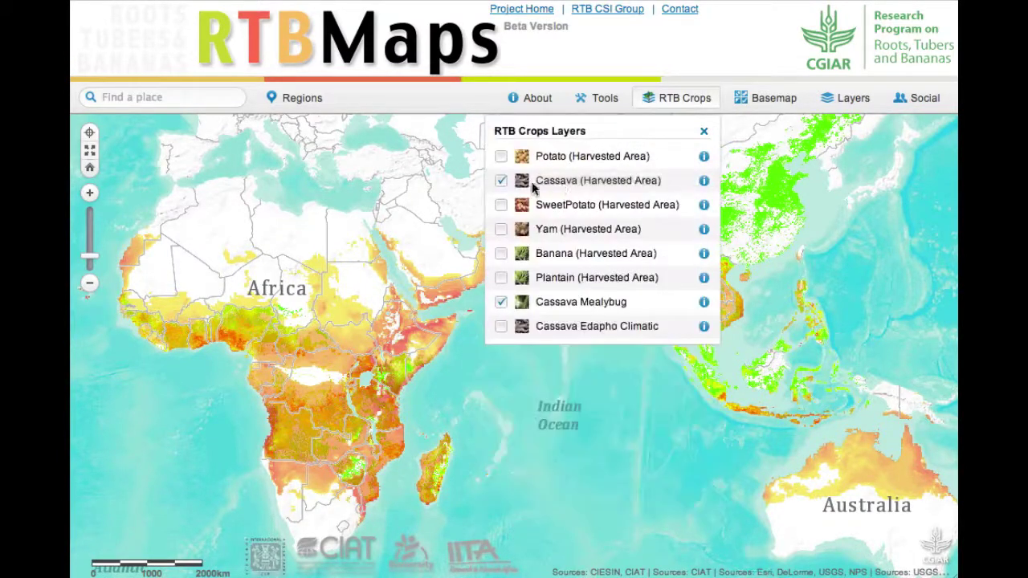
pyautogui.click(501, 181)
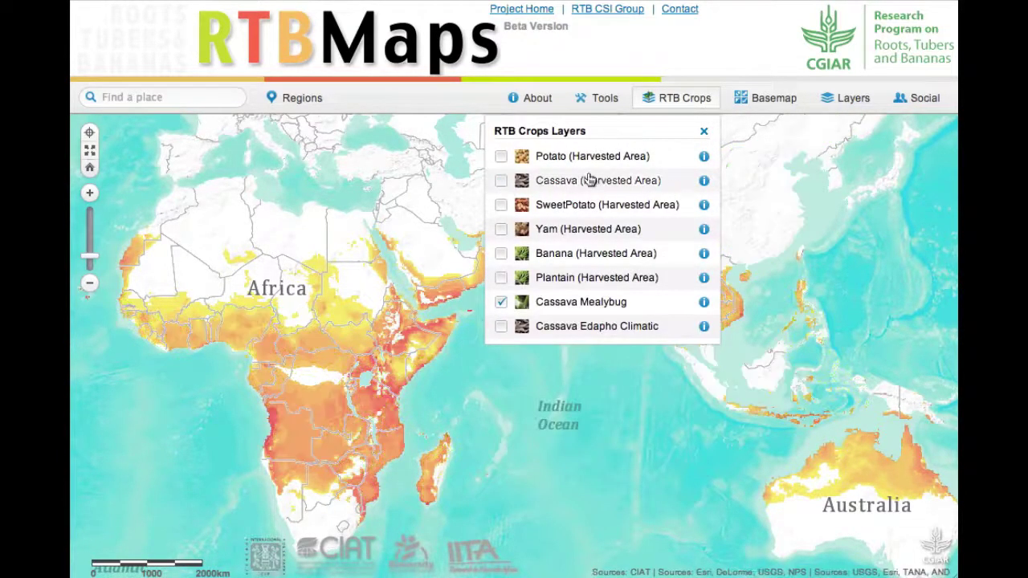
pyautogui.click(705, 133)
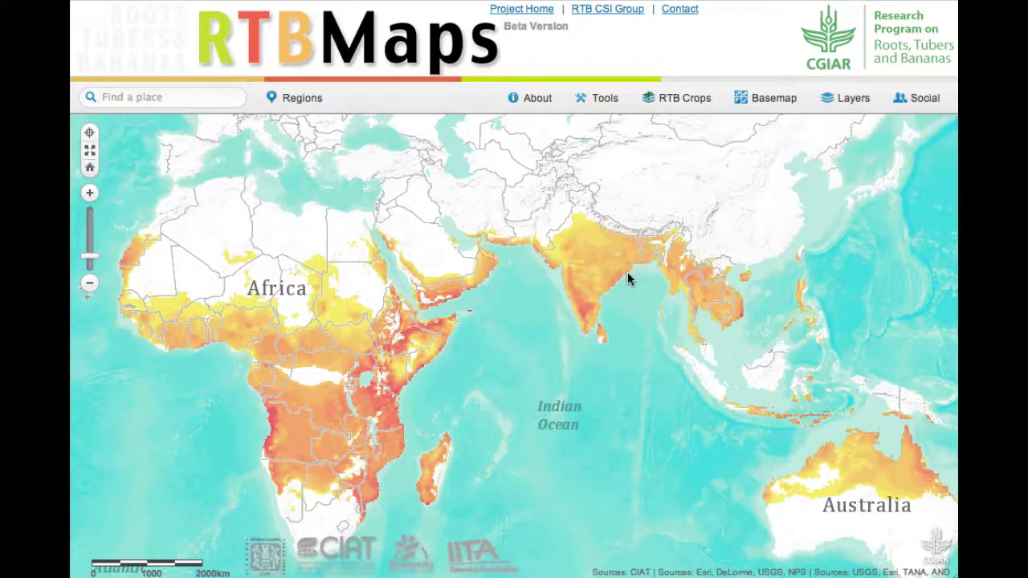
pyautogui.click(666, 98)
pyautogui.click(560, 305)
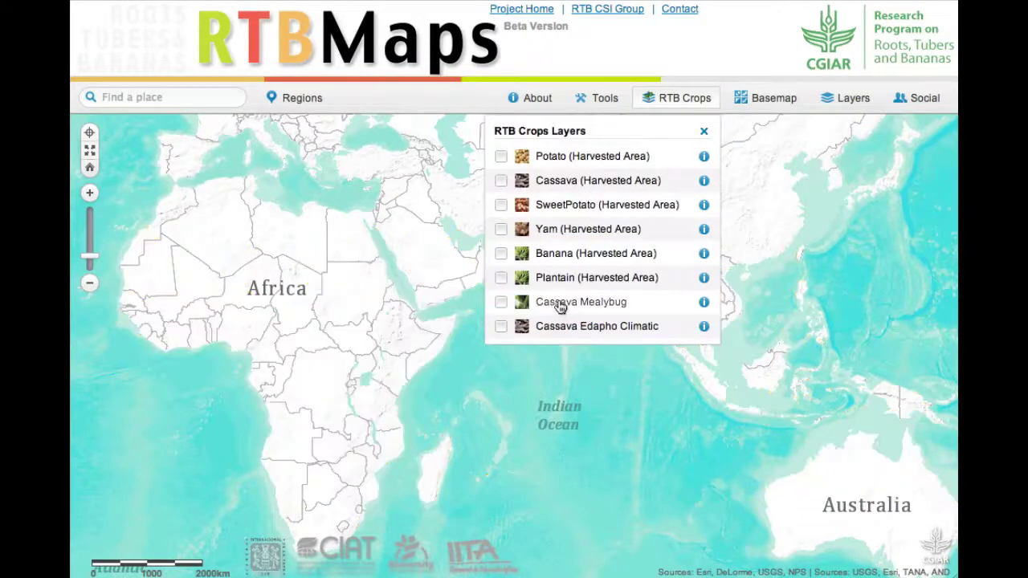
pyautogui.click(856, 101)
pyautogui.click(715, 161)
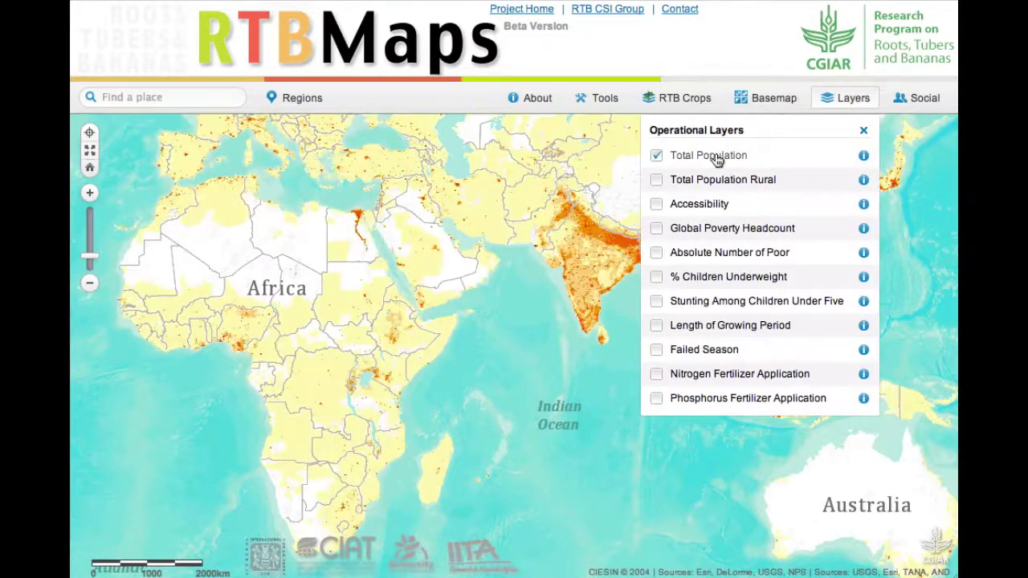
# Turn off Total Population, then preview and hide Accessibility, % Children Underweight and Stunting
pyautogui.click(716, 161)
pyautogui.click(699, 204)
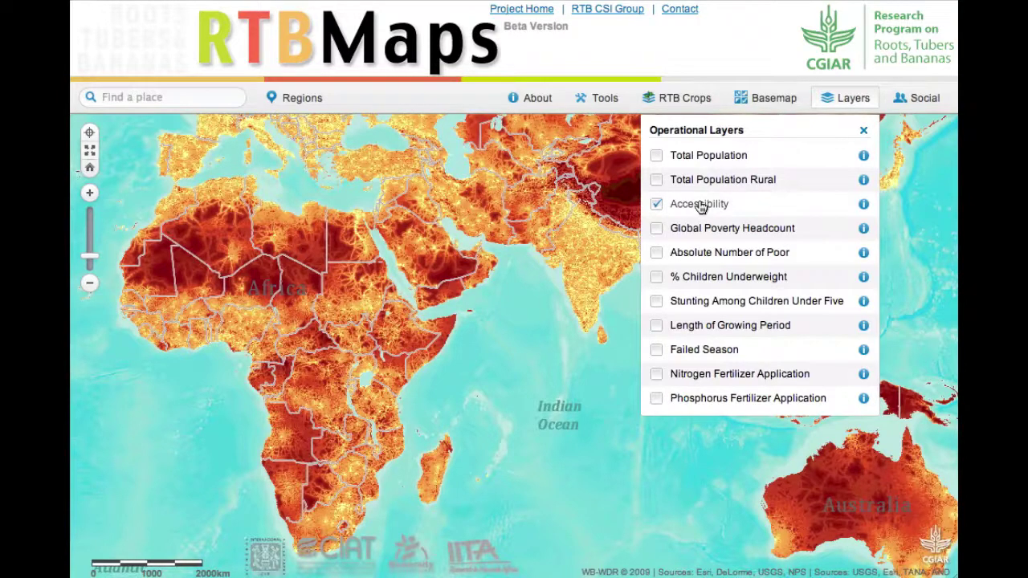
pyautogui.click(701, 206)
pyautogui.click(718, 280)
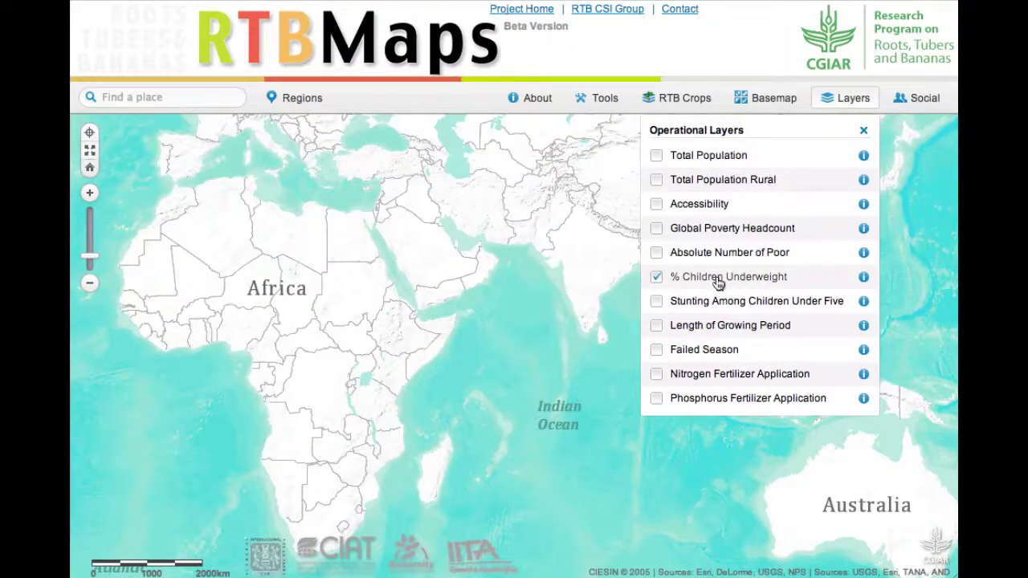
pyautogui.click(718, 281)
pyautogui.click(711, 302)
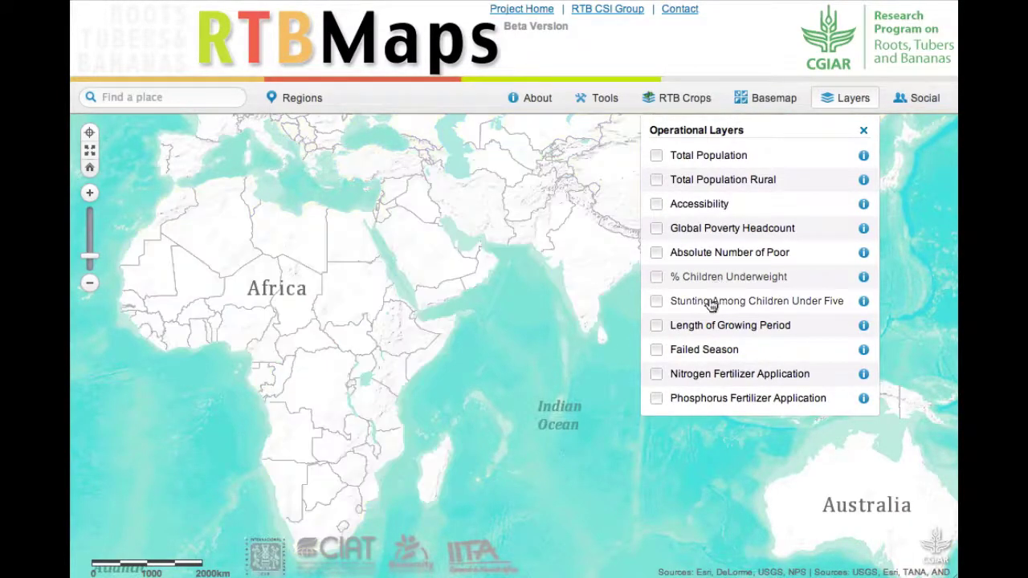
pyautogui.click(712, 304)
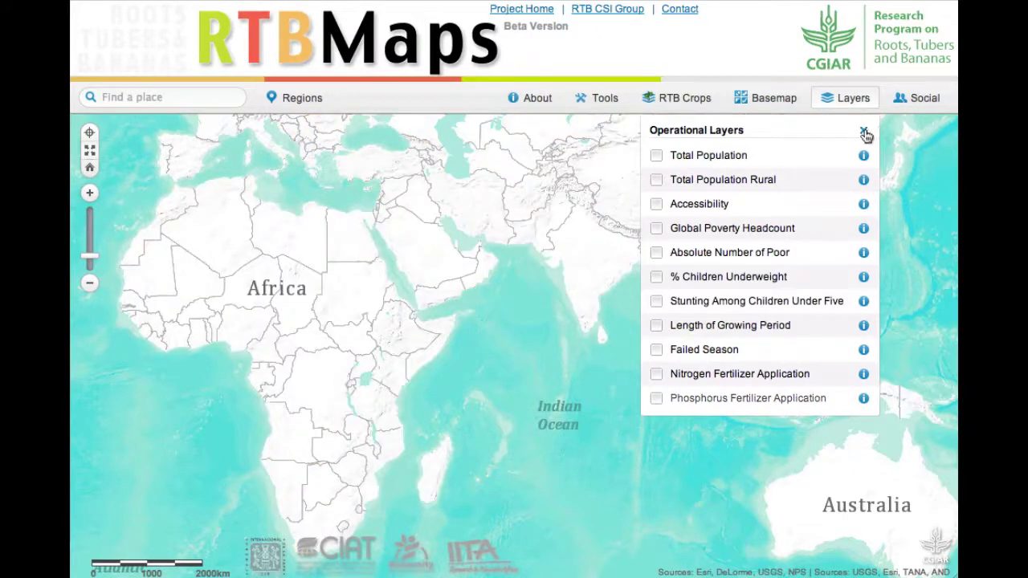
pyautogui.click(863, 131)
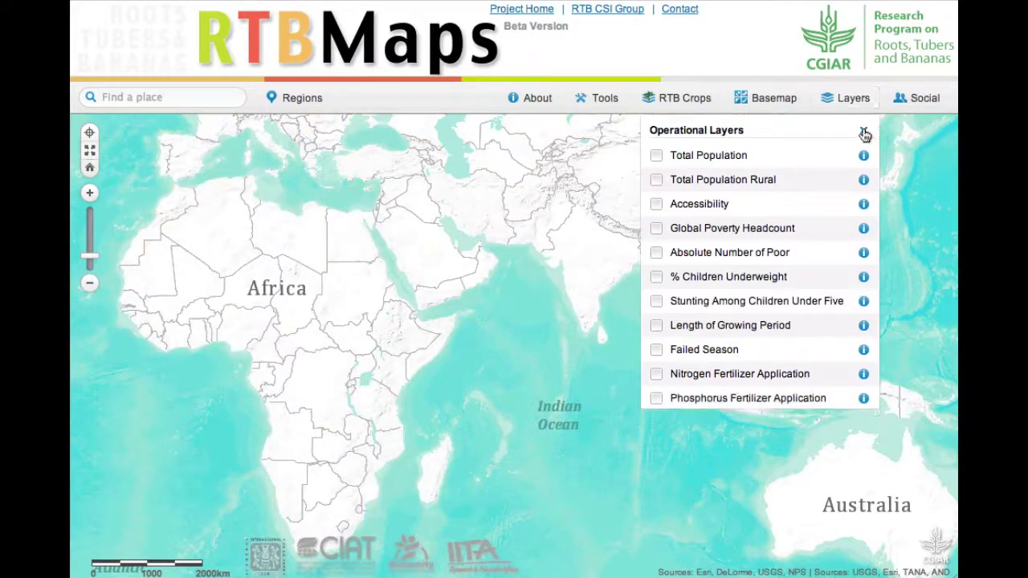
# Start a new MCDA, entering the user name and goal 'Test the MCDA tool'
pyautogui.click(604, 98)
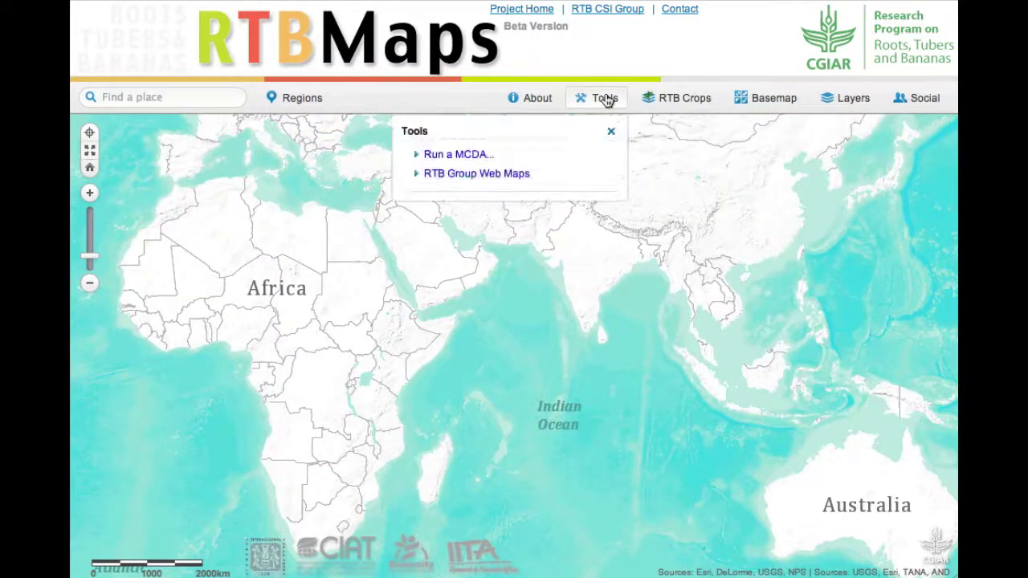
pyautogui.click(480, 156)
pyautogui.write('U')
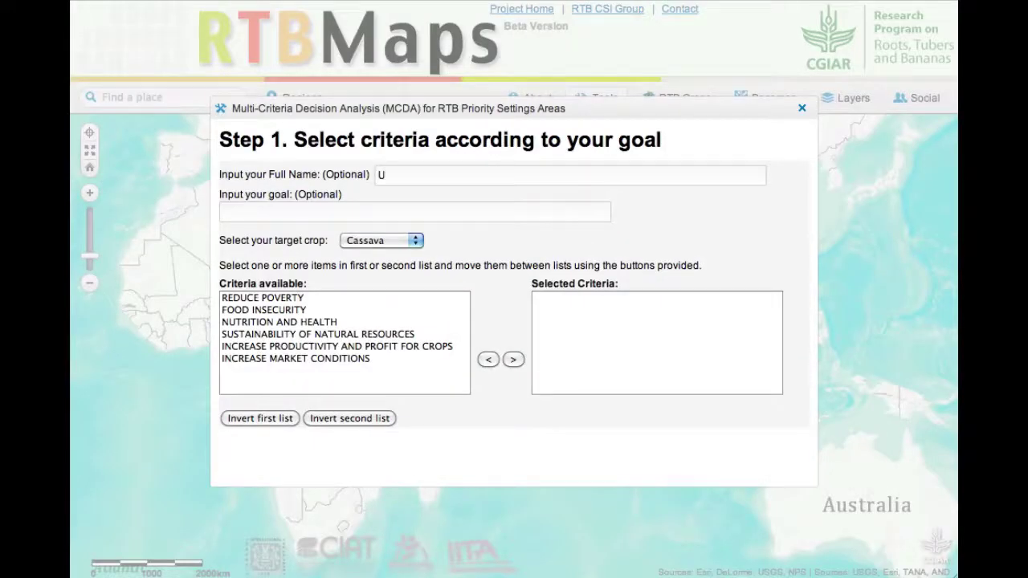
pyautogui.write('ser 1 – CIAT')
pyautogui.press('Tab')
pyautogui.write('Test the MCDA tool')
# Target Cassava and select REDUCE POVERTY, FOOD INSECURITY and NUTRITION AND HEALTH as criteria
pyautogui.click(384, 240)
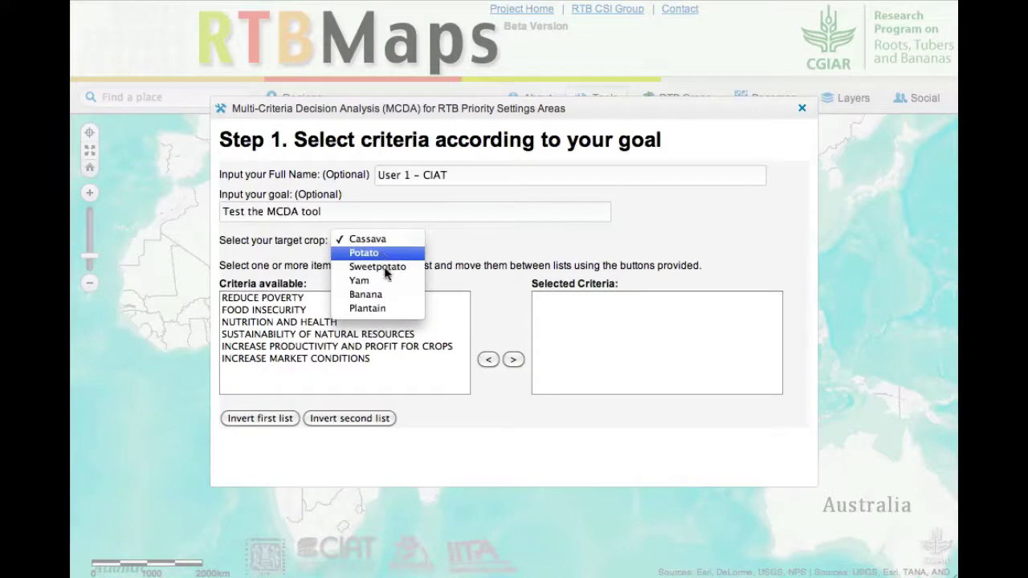
pyautogui.click(395, 239)
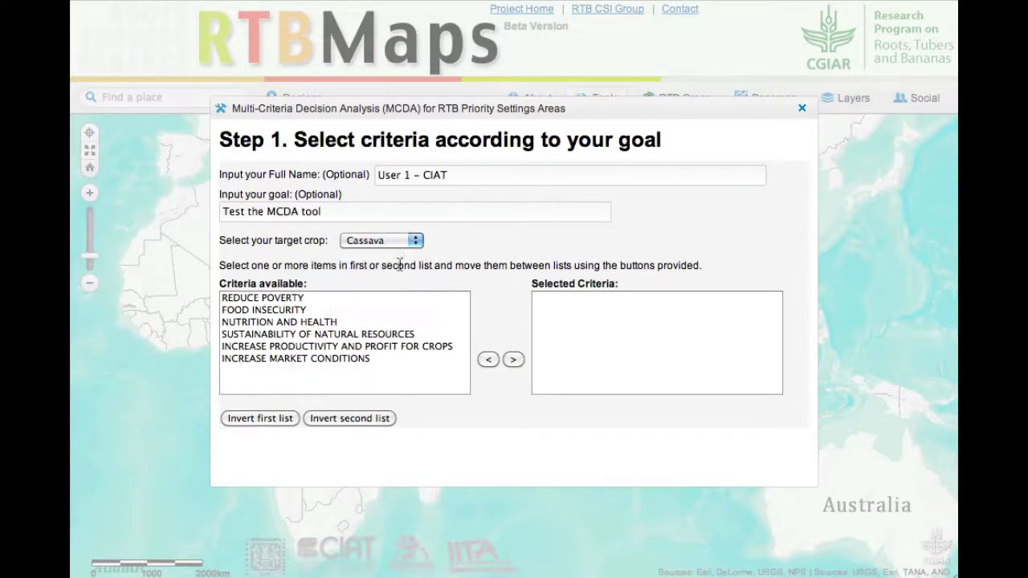
pyautogui.click(275, 302)
pyautogui.moveTo(291, 326); pyautogui.dragTo(289, 301)
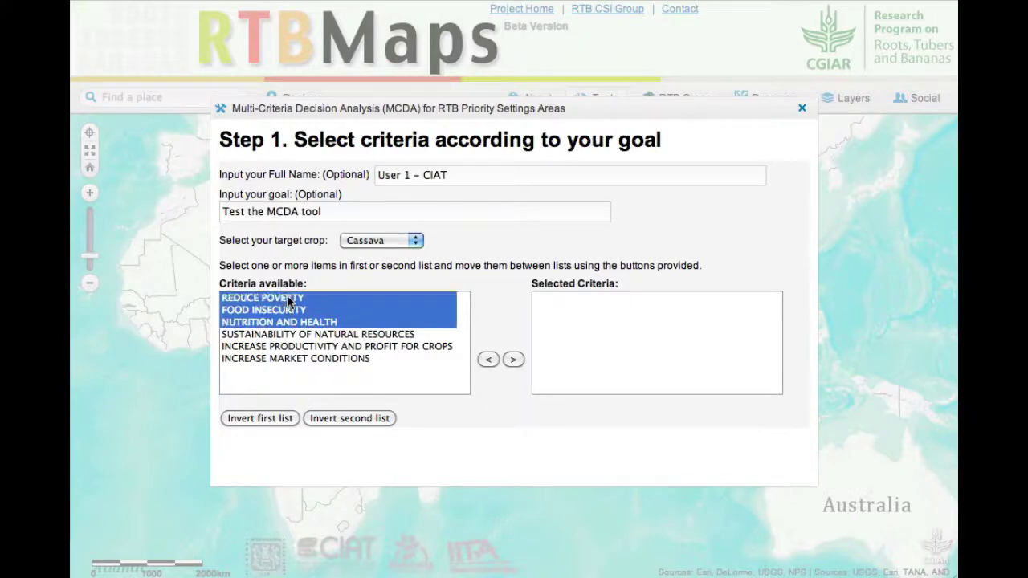
pyautogui.click(514, 361)
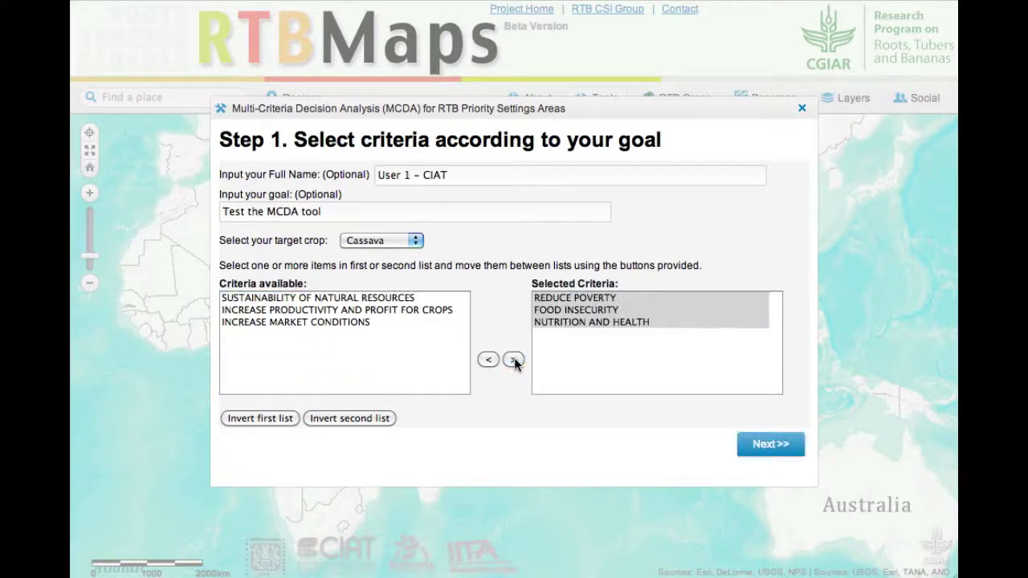
pyautogui.click(772, 445)
# Weight REDUCE POVERTY 50%, FOOD INSECURITY 25% and NUTRITION AND HEALTH 25%, totalling 100%
pyautogui.click(722, 286)
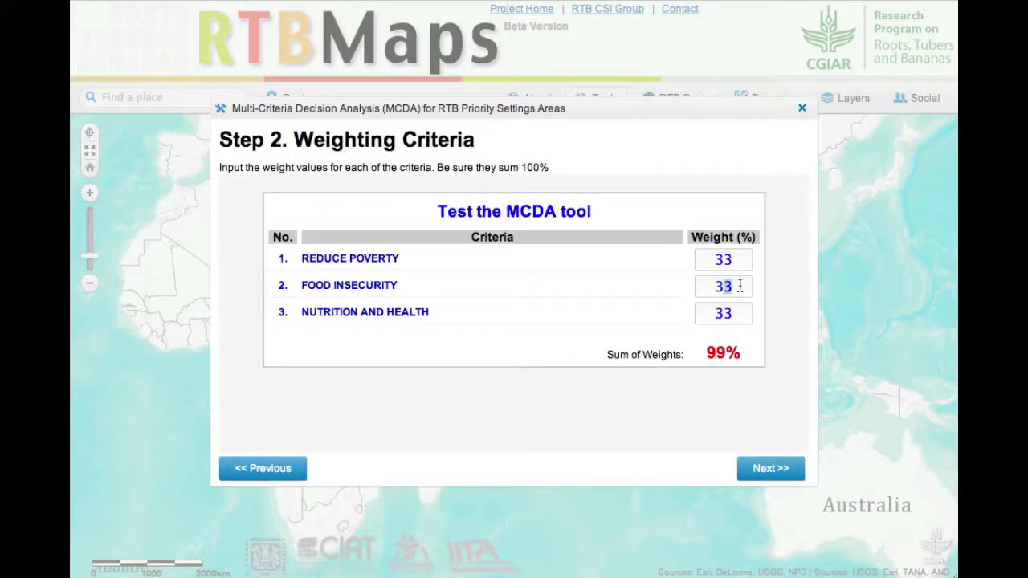
pyautogui.click(744, 312)
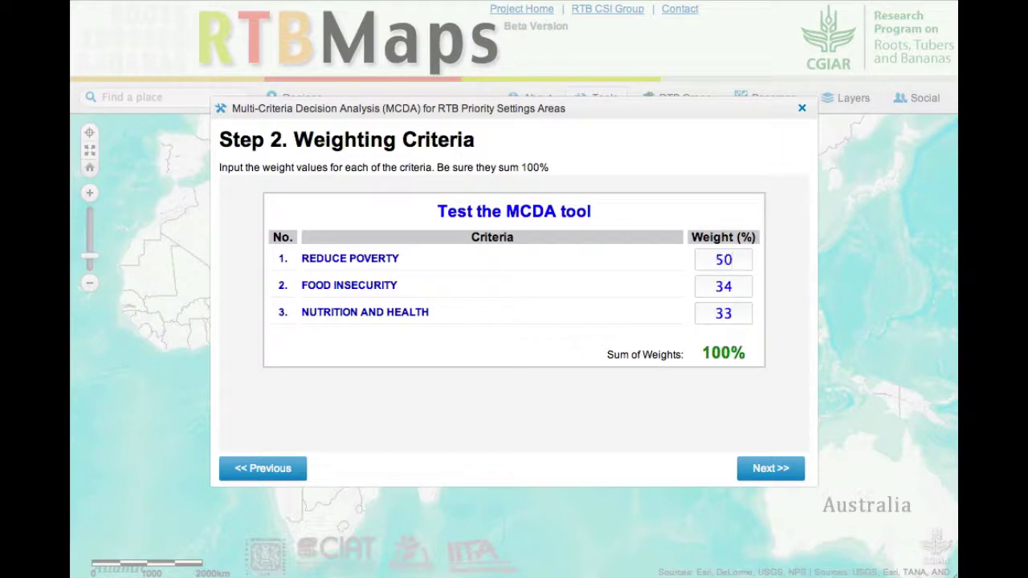
pyautogui.moveTo(716, 286); pyautogui.dragTo(734, 286)
pyautogui.write('25')
pyautogui.click(728, 315)
pyautogui.doubleClick(725, 315)
pyautogui.write('25')
pyautogui.click(736, 327)
# Give Reduce Poverty the indicators Cassava (Harvested Area) and Poverty Headcount at 2USD a day
pyautogui.click(774, 468)
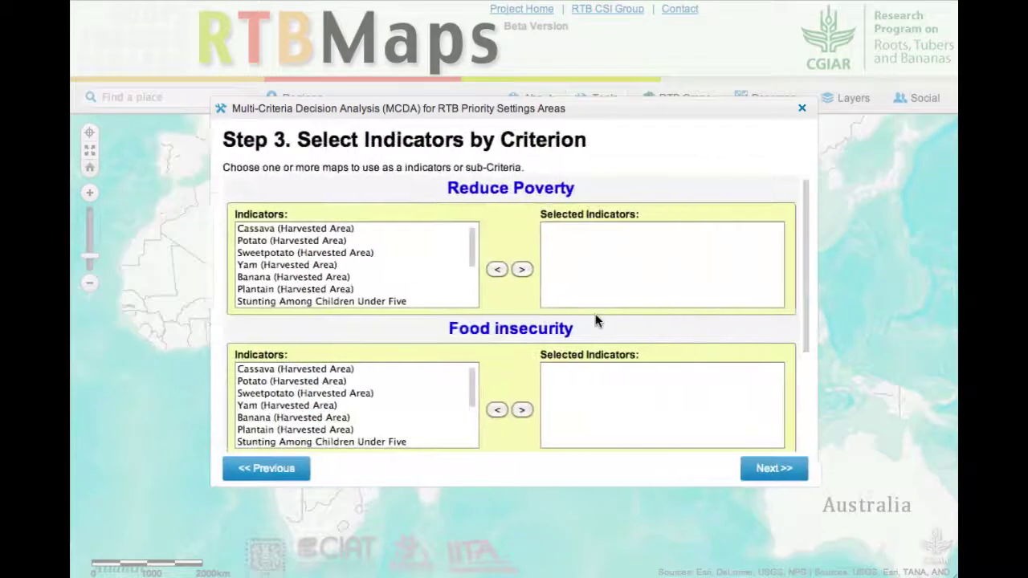
pyautogui.click(318, 229)
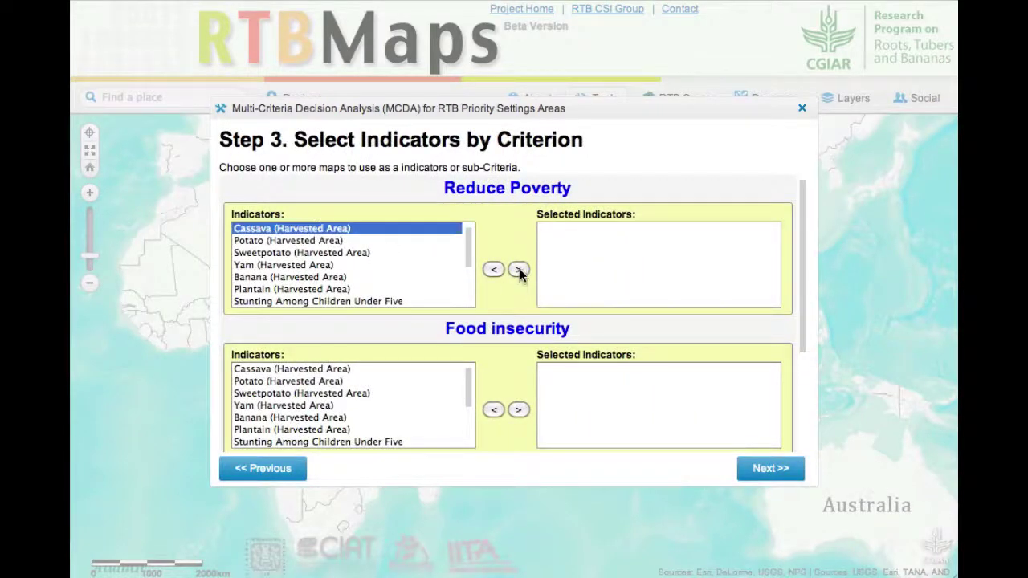
pyautogui.click(518, 270)
pyautogui.moveTo(471, 268); pyautogui.dragTo(470, 275)
pyautogui.scroll(-1, 471, 275)
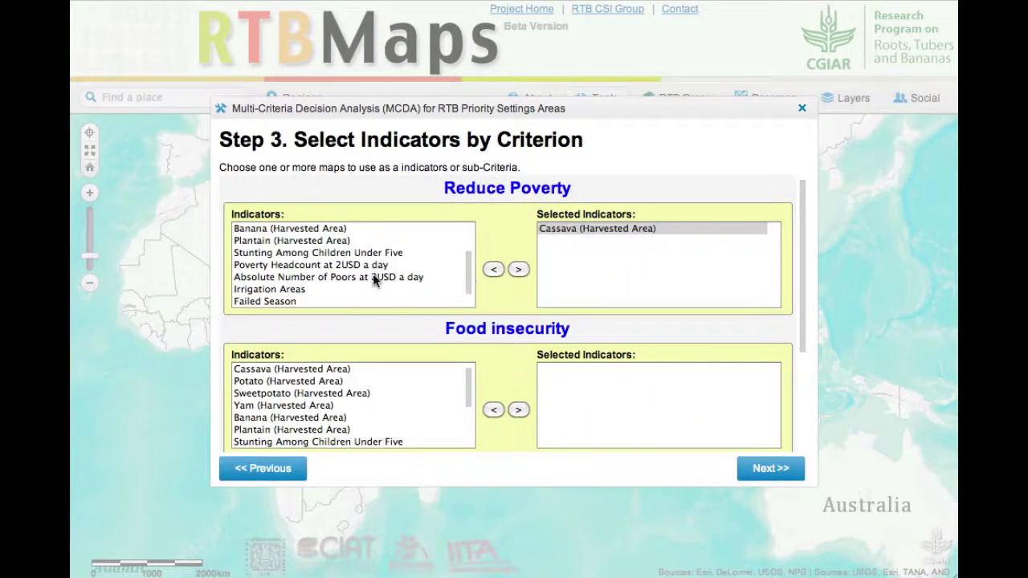
pyautogui.click(312, 266)
pyautogui.click(518, 269)
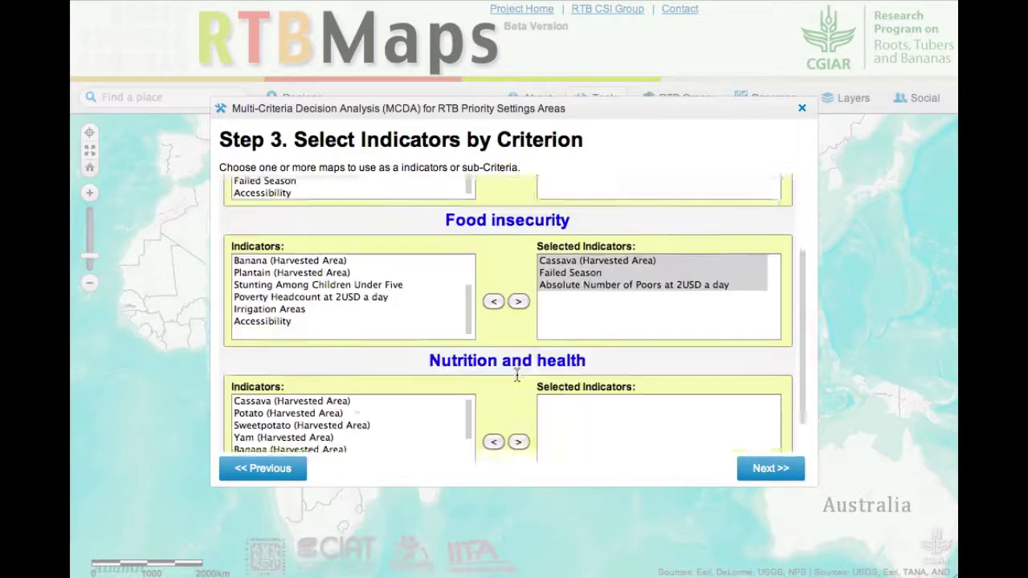
pyautogui.scroll(-1, 518, 375)
pyautogui.scroll(-1, 271, 374)
pyautogui.scroll(1, 320, 371)
# Add Cassava, Stunting and Poverty Headcount to Nutrition and health, and Accessibility to Food insecurity
pyautogui.click(320, 371)
pyautogui.click(518, 406)
pyautogui.scroll(-3, 450, 394)
pyautogui.click(450, 391)
pyautogui.click(518, 406)
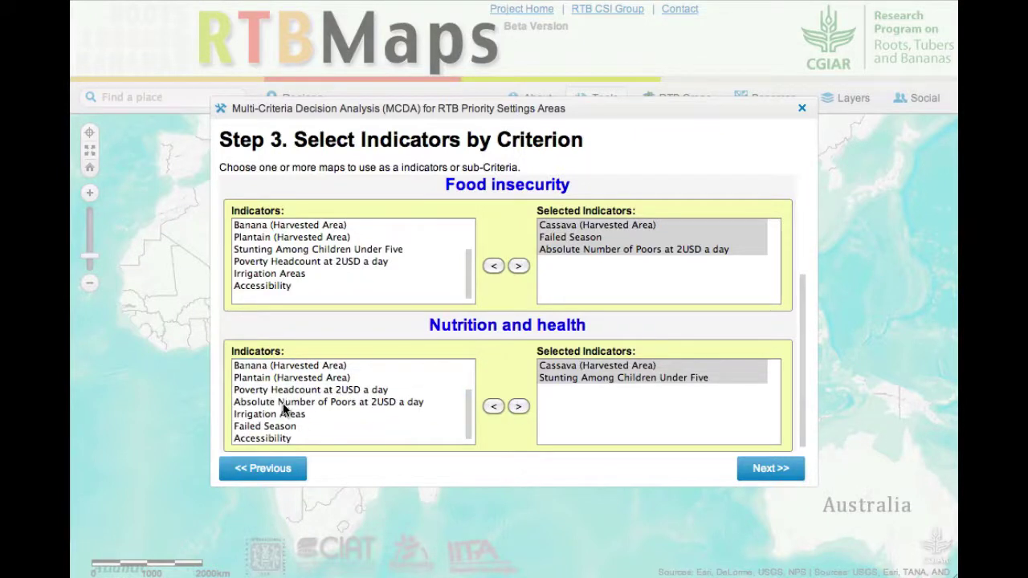
pyautogui.click(328, 392)
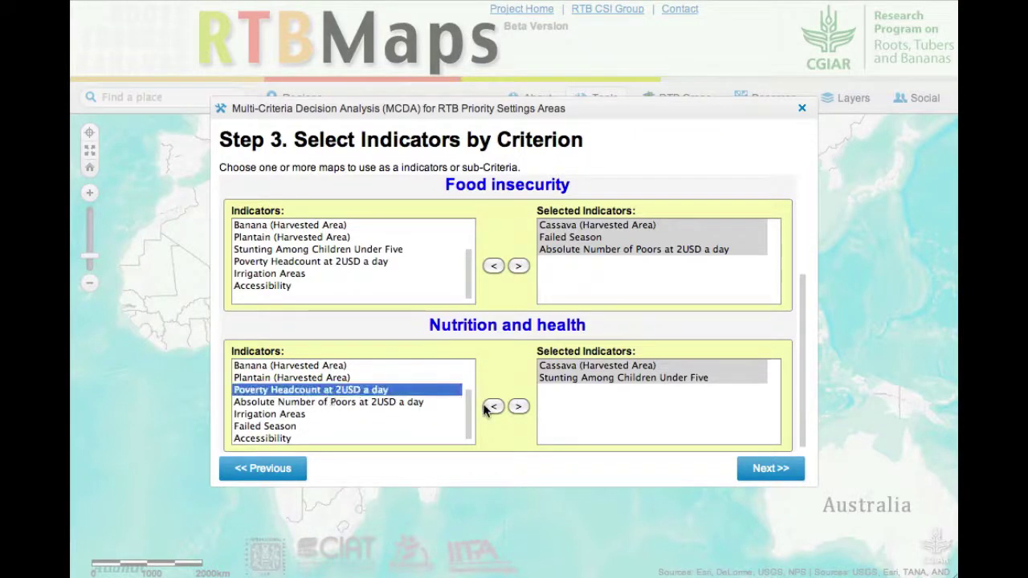
pyautogui.click(519, 407)
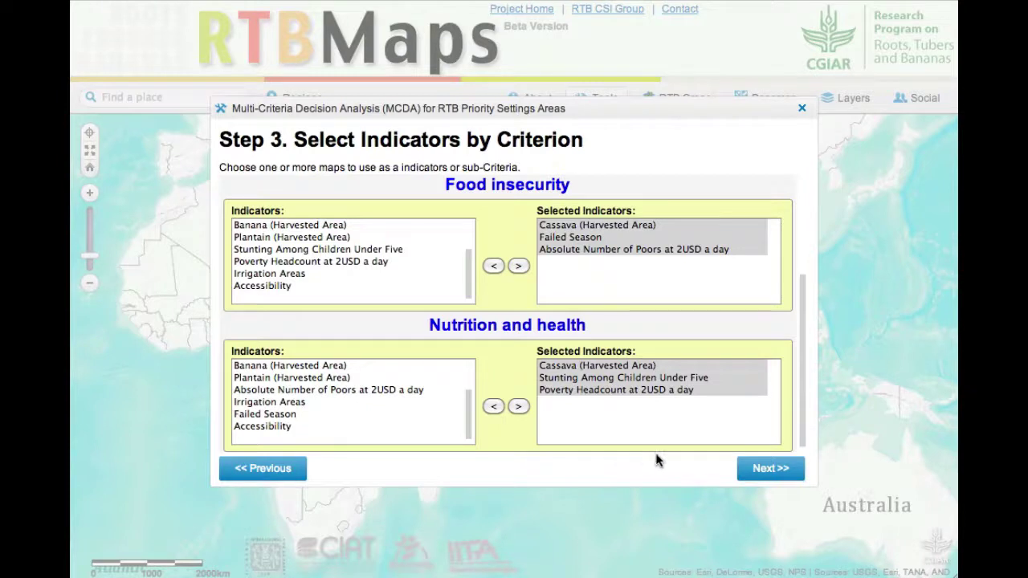
pyautogui.click(271, 288)
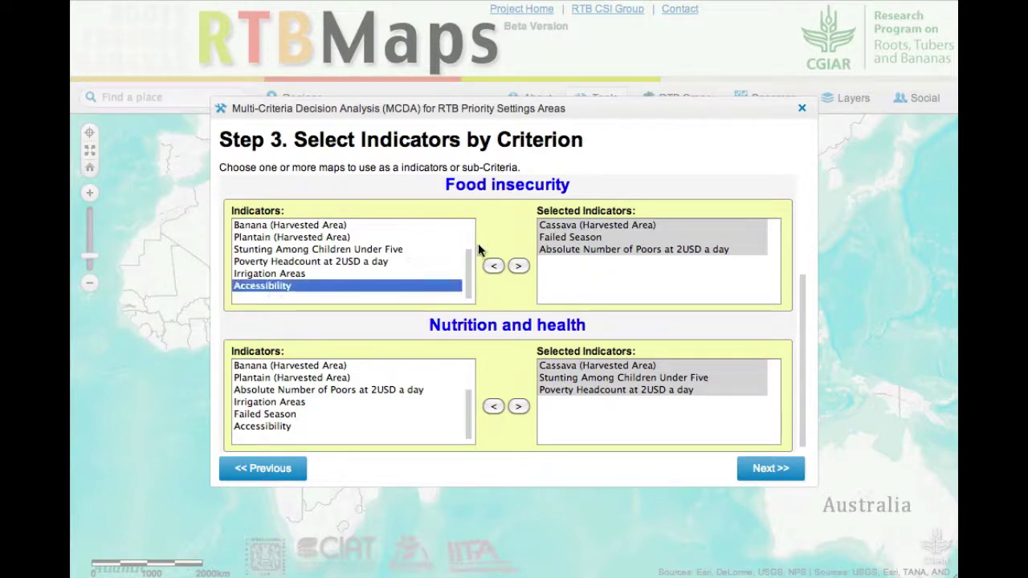
pyautogui.click(519, 266)
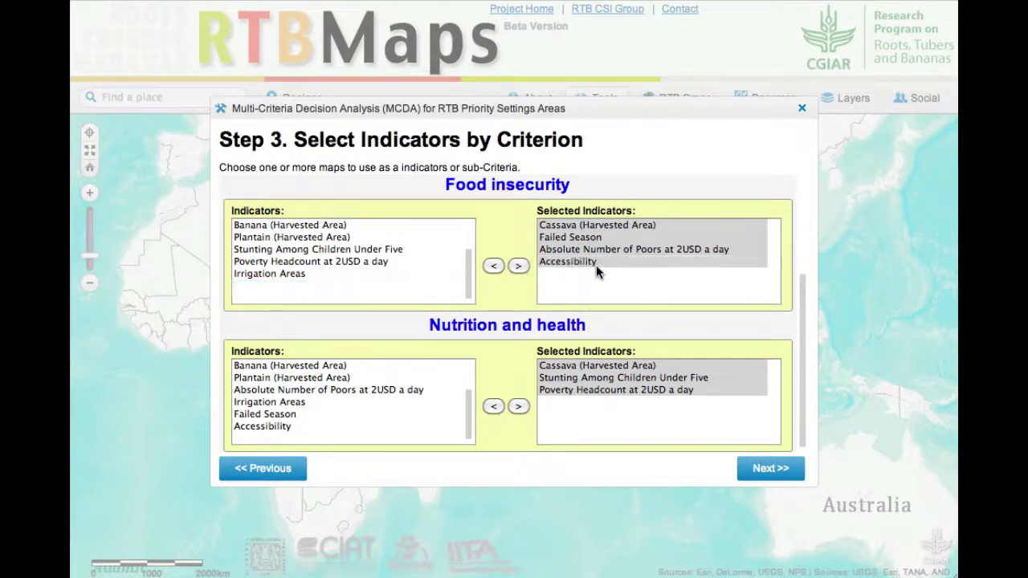
pyautogui.click(771, 469)
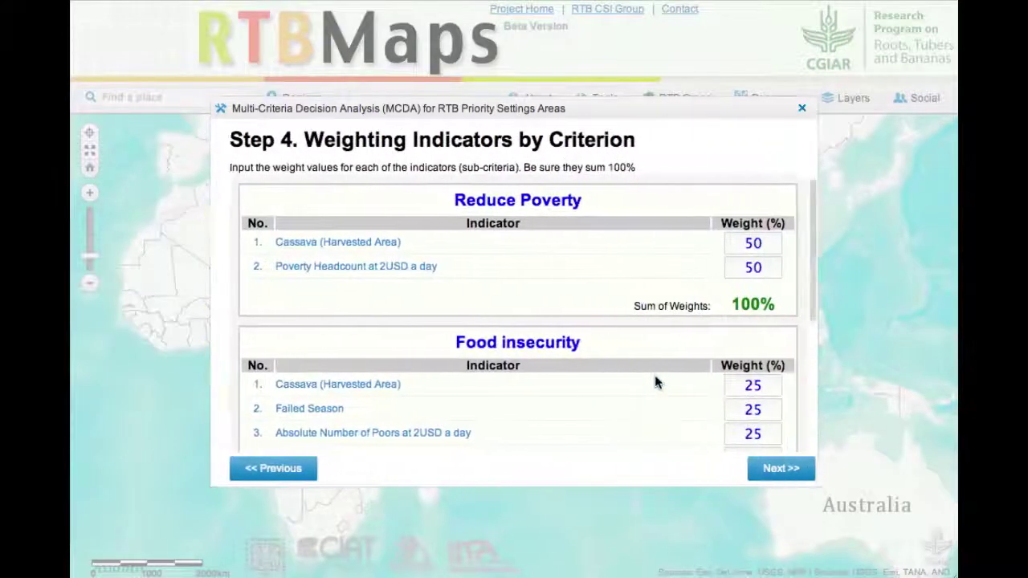
# Weight the Nutrition and health indicators at Cassava 45, Stunting 30, Poverty Headcount 25, then advance to Step 5
pyautogui.scroll(-3, 687, 334)
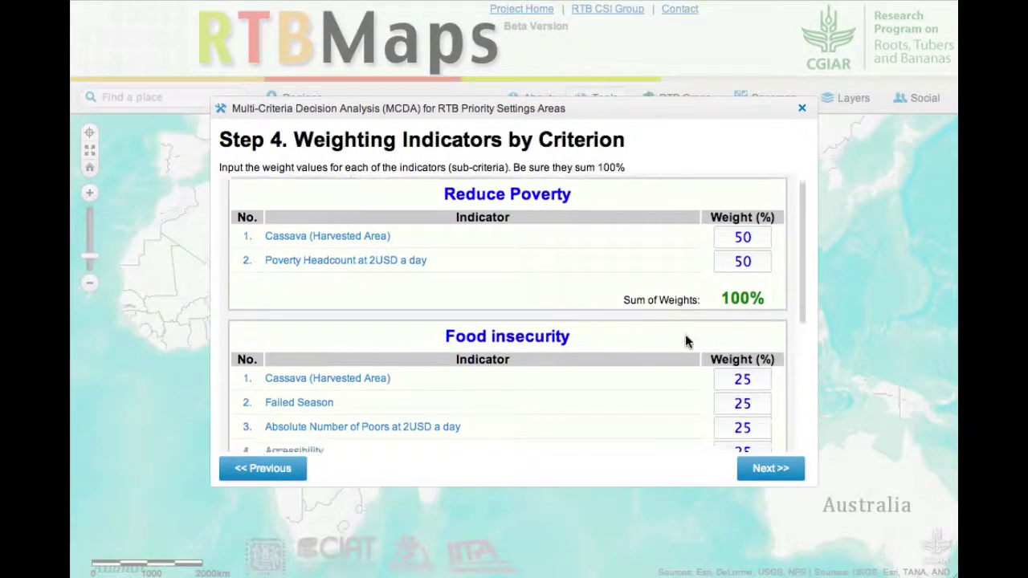
pyautogui.scroll(-1, 718, 381)
pyautogui.scroll(-3, 719, 384)
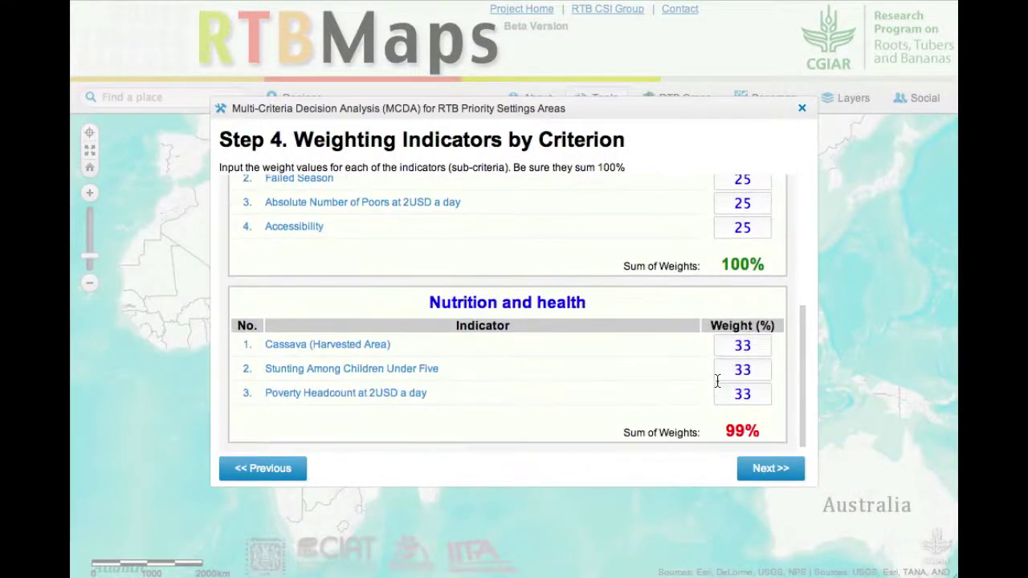
pyautogui.doubleClick(754, 346)
pyautogui.write('45')
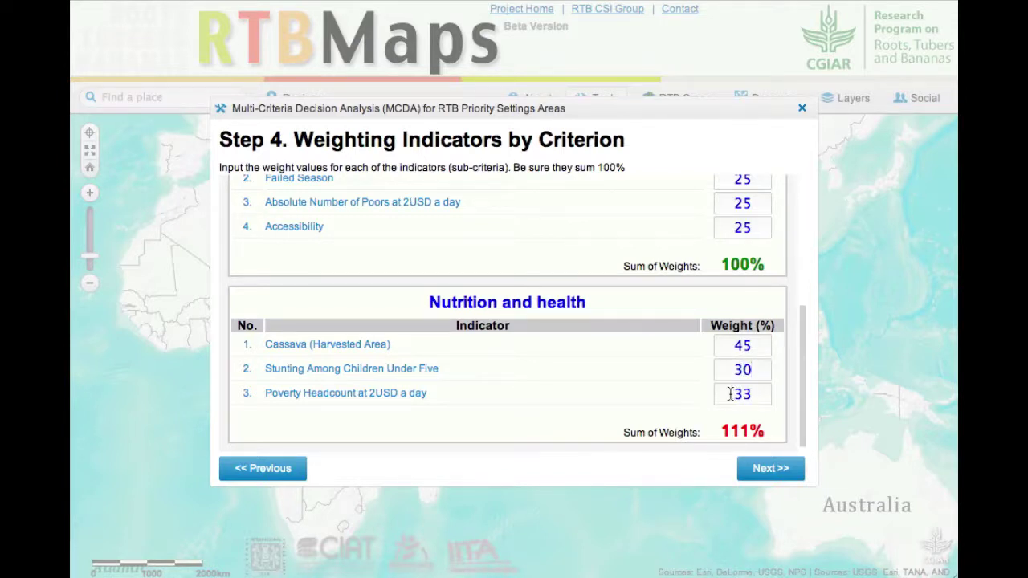
pyautogui.click(734, 393)
pyautogui.doubleClick(739, 394)
pyautogui.write('25')
pyautogui.click(749, 369)
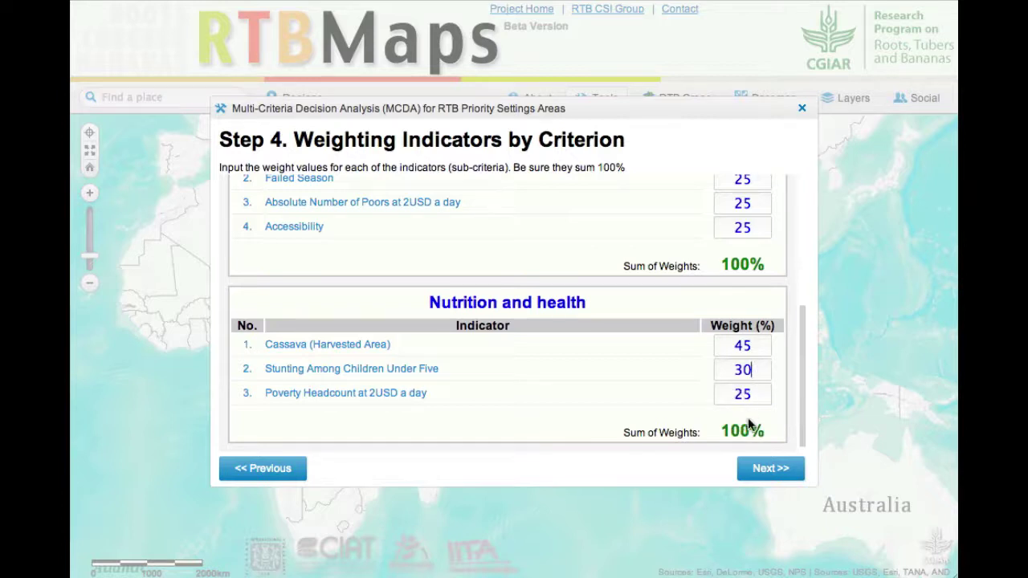
pyautogui.click(771, 469)
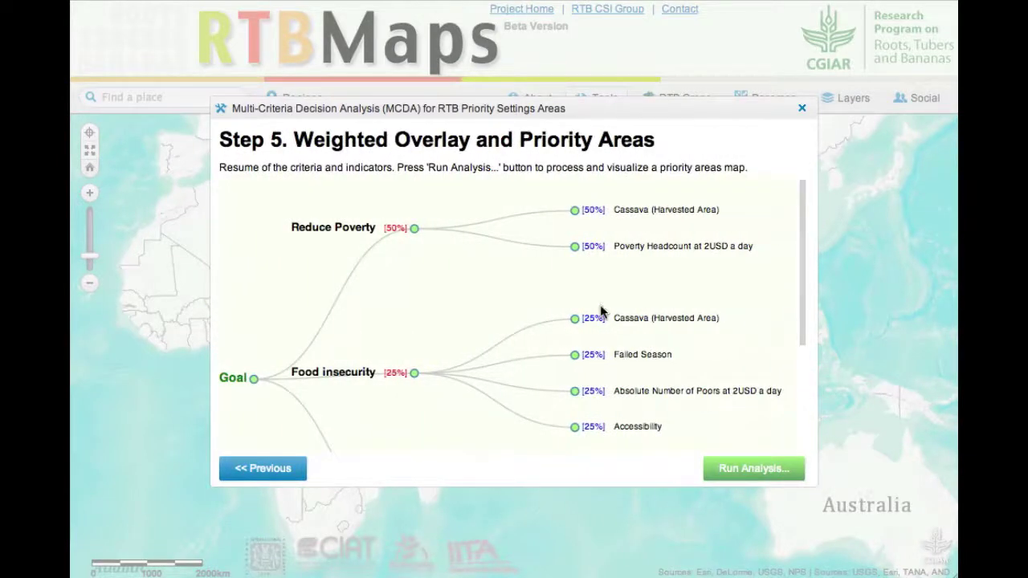
# Review the Step 5 weighted overlay, run the priority-areas analysis, and display the resulting cassava map
pyautogui.scroll(-3, 602, 313)
pyautogui.scroll(-1, 611, 317)
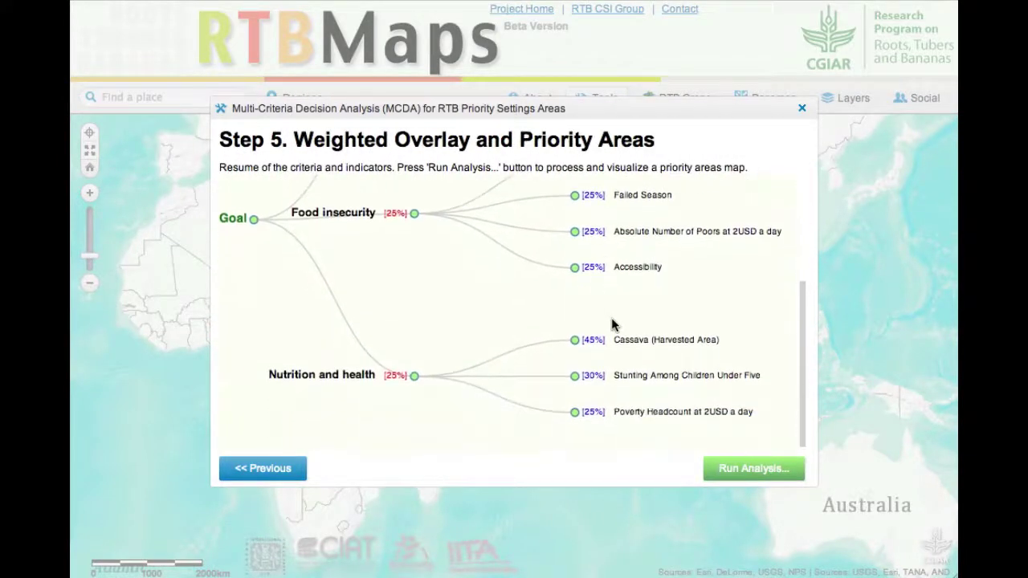
pyautogui.scroll(4, 611, 318)
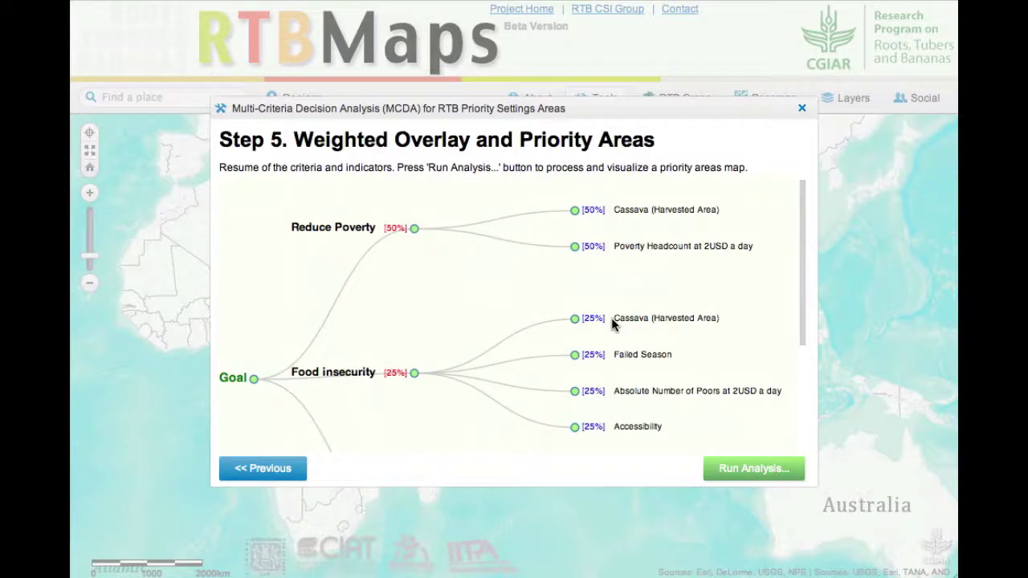
pyautogui.click(769, 473)
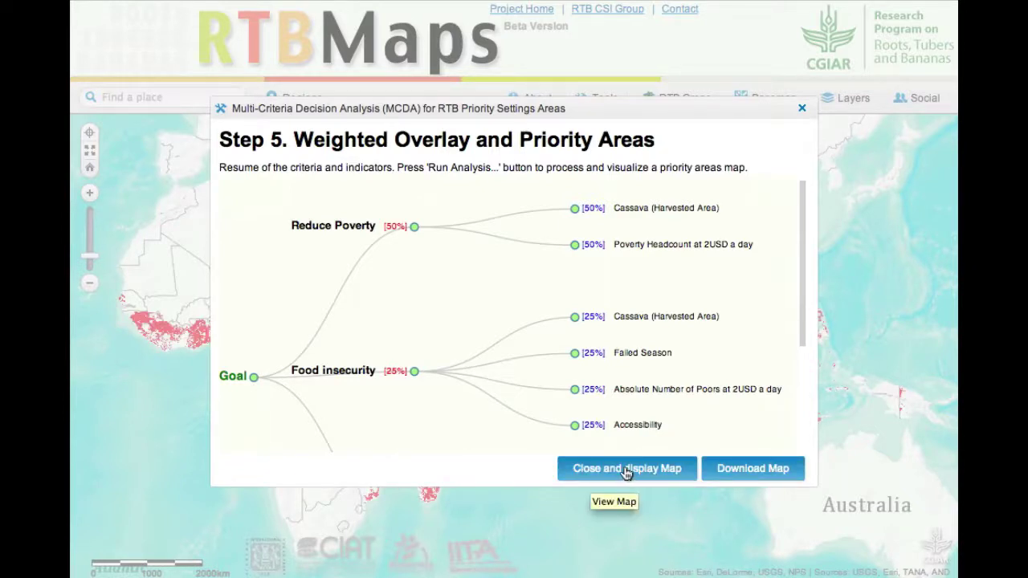
pyautogui.click(626, 472)
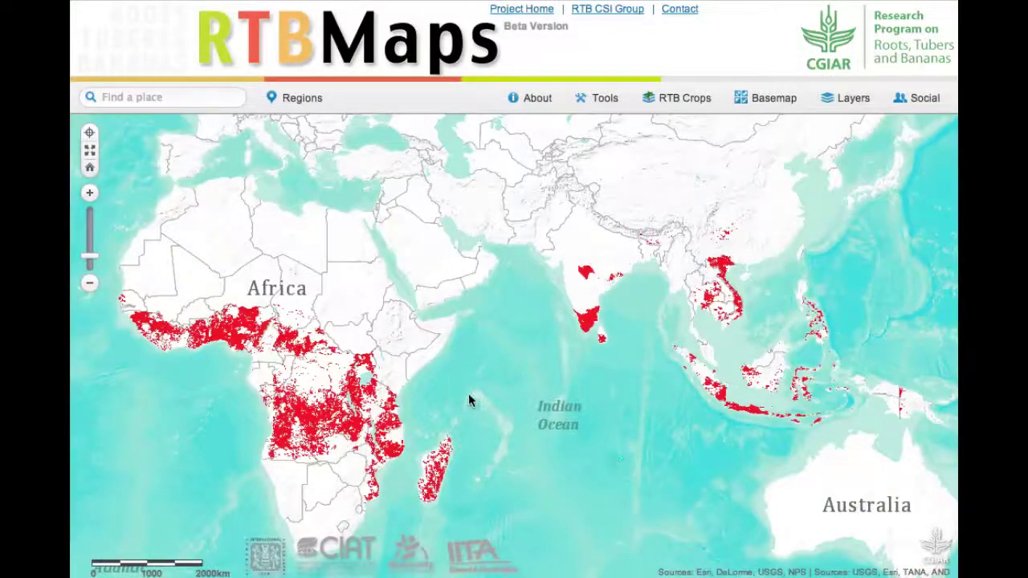
# Pan around the world map, then zoom into the red priority areas from India to Southeast Asia
pyautogui.moveTo(462, 391); pyautogui.dragTo(573, 378)
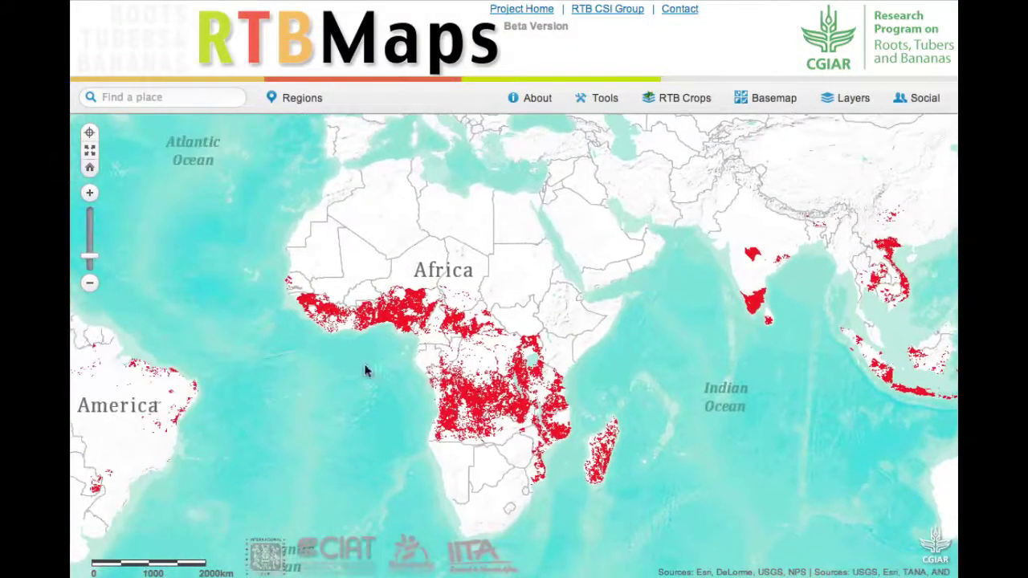
pyautogui.moveTo(367, 369); pyautogui.dragTo(581, 361)
pyautogui.moveTo(642, 366); pyautogui.dragTo(399, 357)
pyautogui.moveTo(626, 337); pyautogui.dragTo(486, 370)
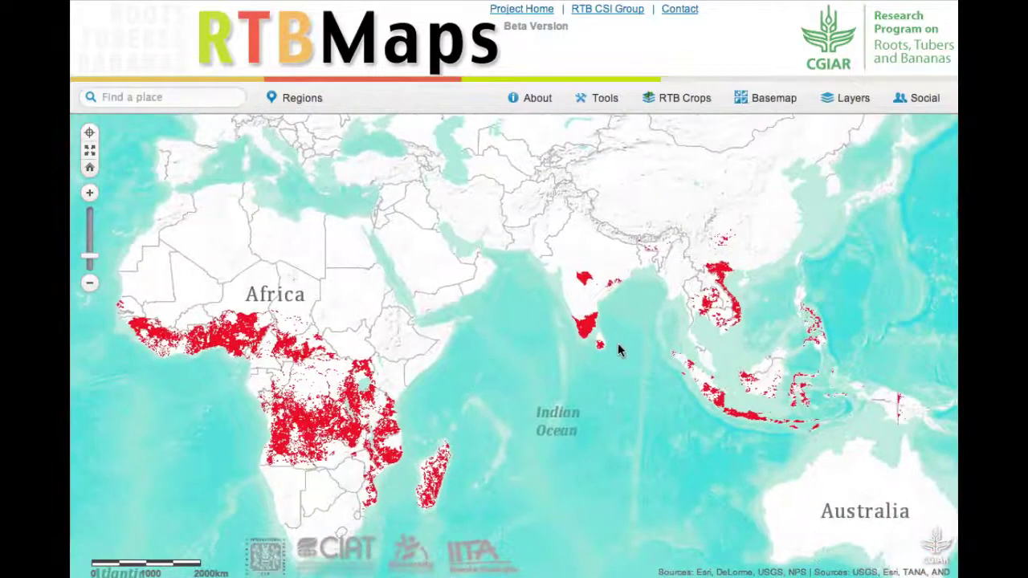
pyautogui.moveTo(543, 217); pyautogui.dragTo(855, 439)
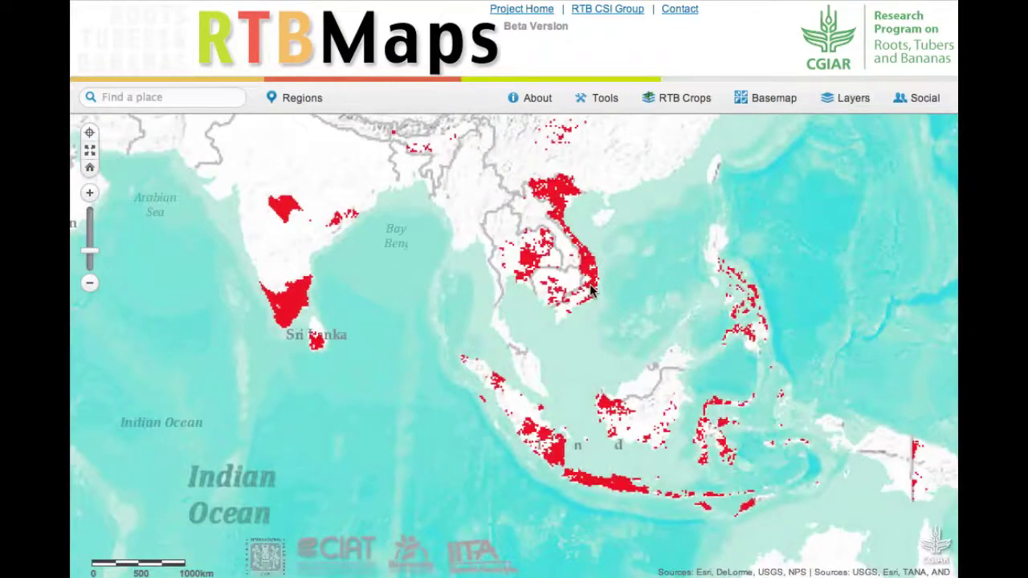
pyautogui.moveTo(407, 238); pyautogui.dragTo(441, 273)
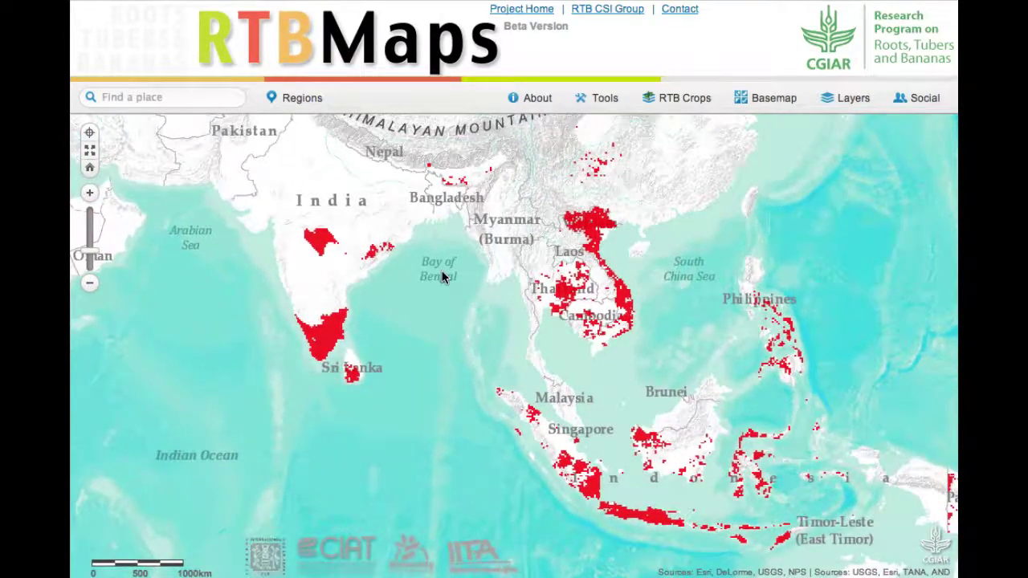